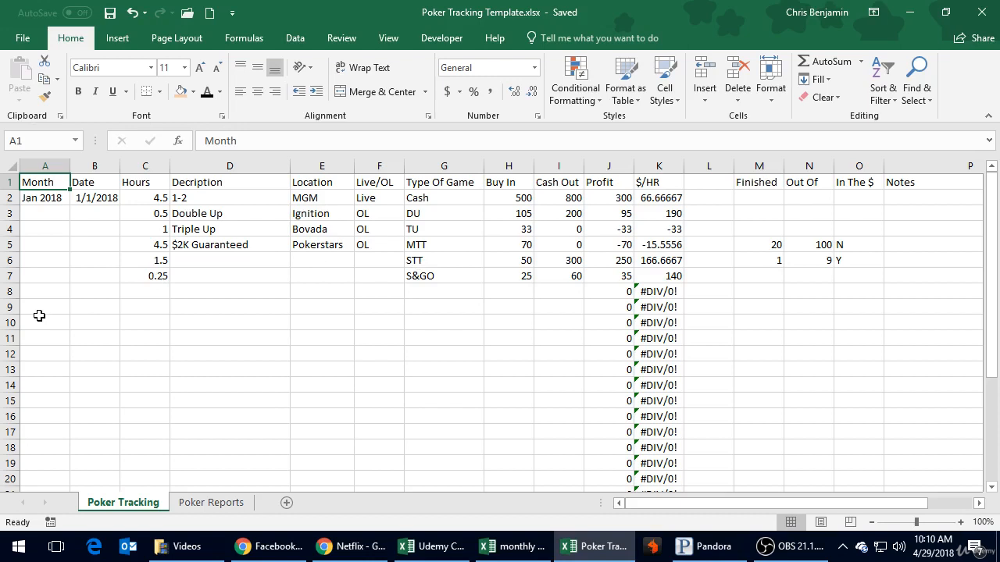
# Copy the Jan 2018 month entry from A2 into the Month cells of the other game rows, A3:A7
pyautogui.scroll(-2, 301, 368)
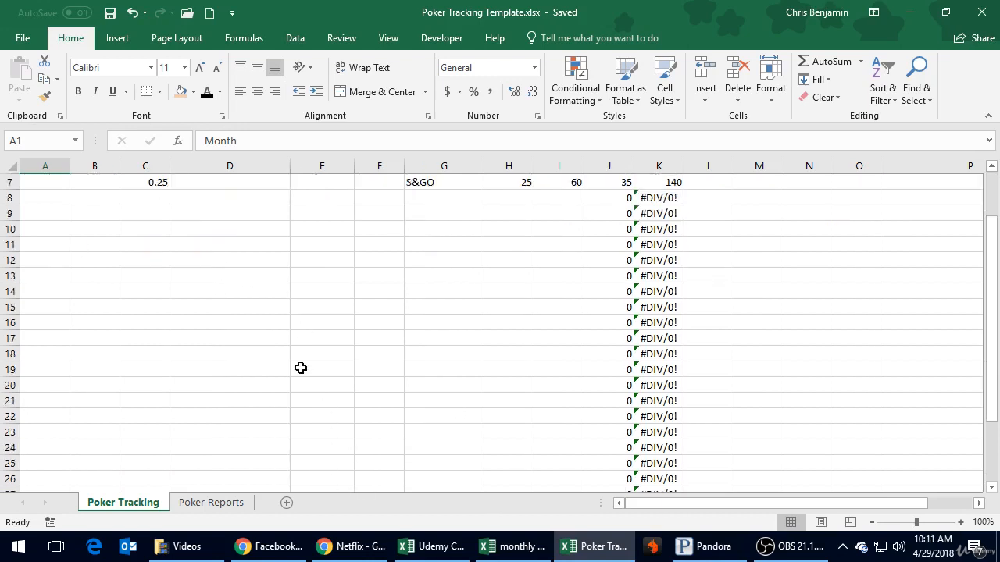
pyautogui.scroll(2, 301, 368)
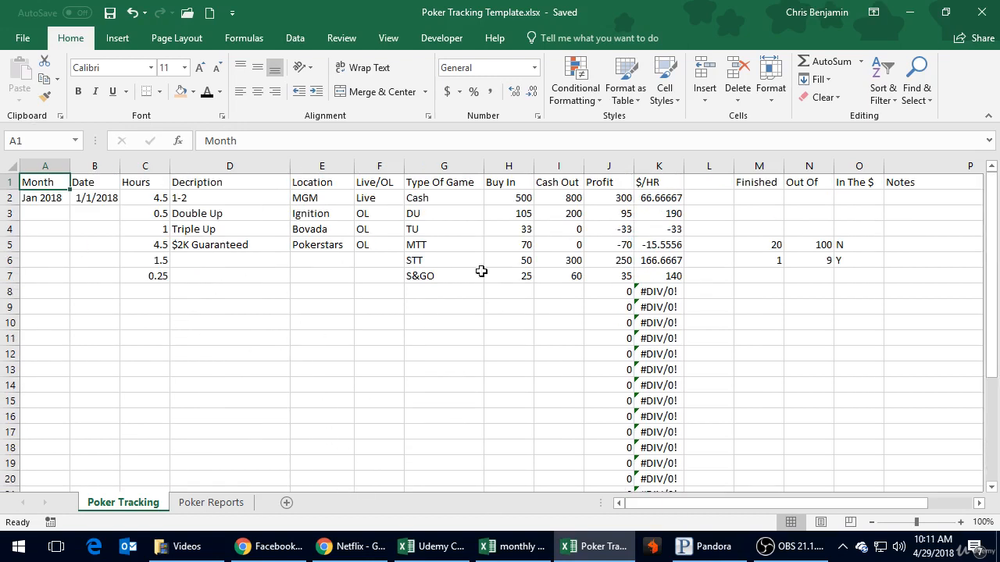
pyautogui.hotkey('ctrl', 'c')
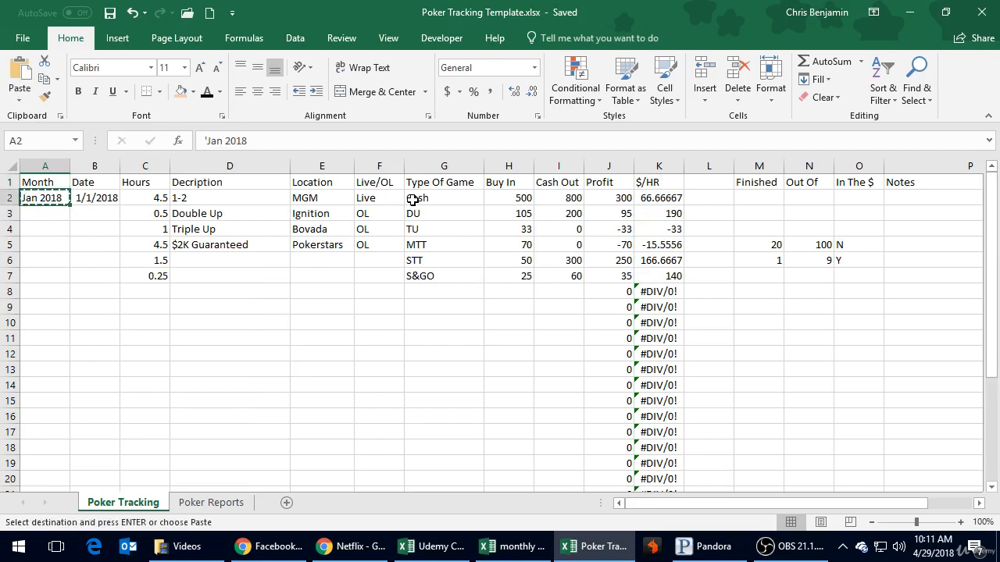
pyautogui.hotkey('shift', 'Down')
pyautogui.hotkey('shift', 'Down')
pyautogui.hotkey('shift', 'Down')
pyautogui.hotkey('shift', 'Down')
pyautogui.hotkey('shift', 'Down')
pyautogui.hotkey('ctrl', 'v')
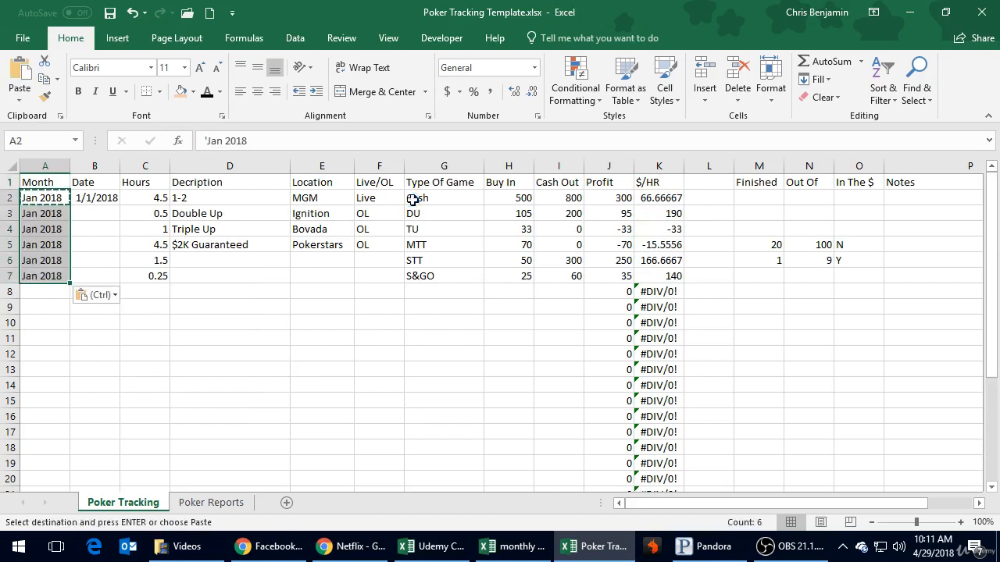
# Enter the date 01/02 for the Double Up game in B3
pyautogui.press('Down')
pyautogui.press('Down')
pyautogui.press('Down')
pyautogui.press('Down')
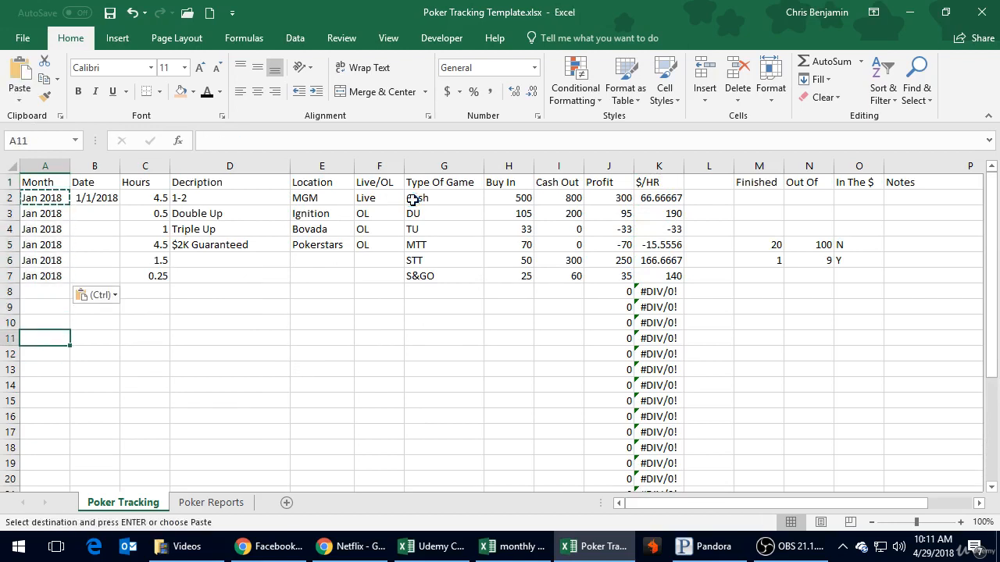
pyautogui.press('Up')
pyautogui.press('Up')
pyautogui.press('Up')
pyautogui.press('Up')
pyautogui.press('Up')
pyautogui.press('Up')
pyautogui.press('Up')
pyautogui.press('Up')
pyautogui.press('Right')
pyautogui.write('02')
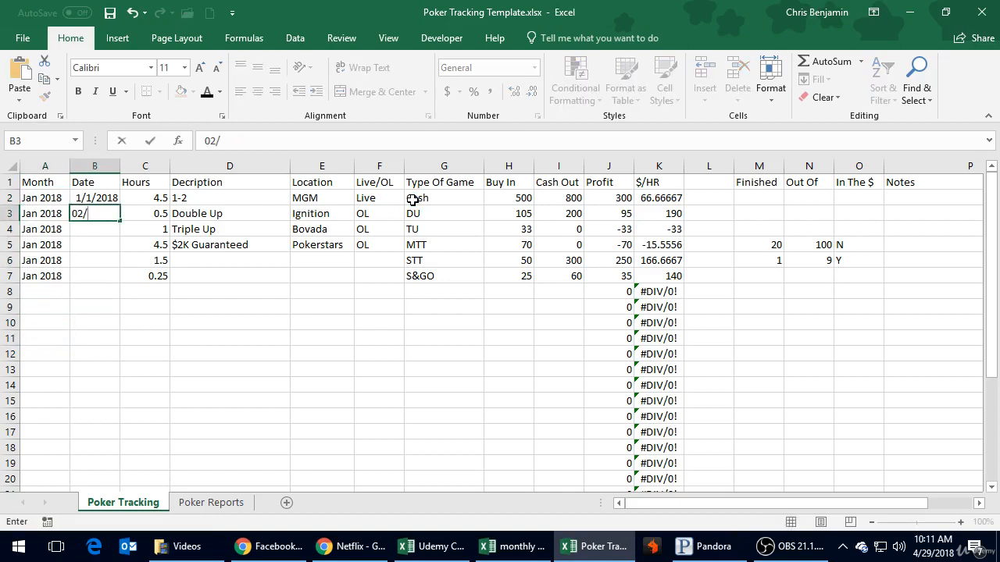
pyautogui.press('BackSpace')
pyautogui.press('BackSpace')
pyautogui.write('1/02')
pyautogui.press('Return')
# Fill the remaining Date cells B4:B7 with 01/05, 01/10, 01/12 and 01/20
pyautogui.write('0')
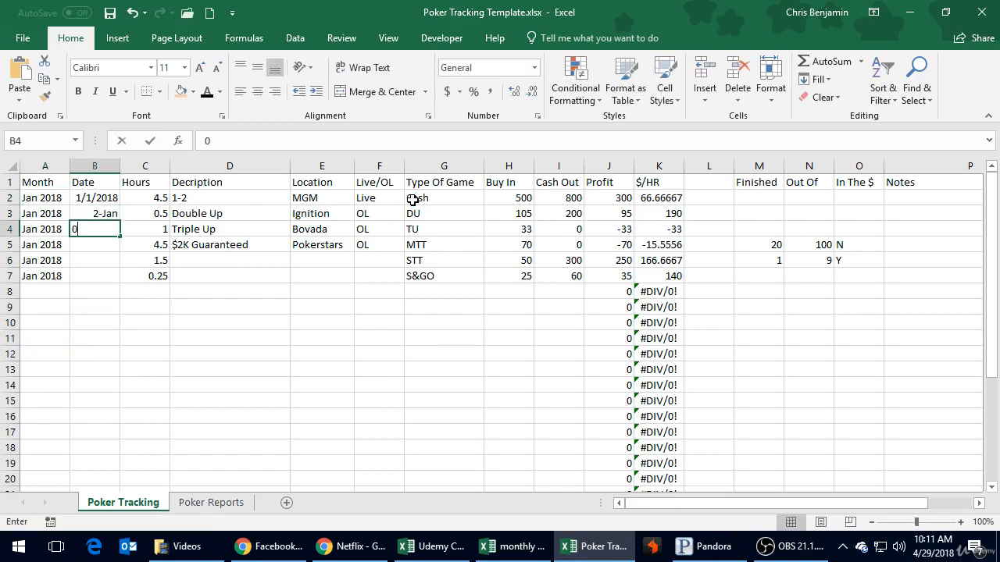
pyautogui.write('1/')
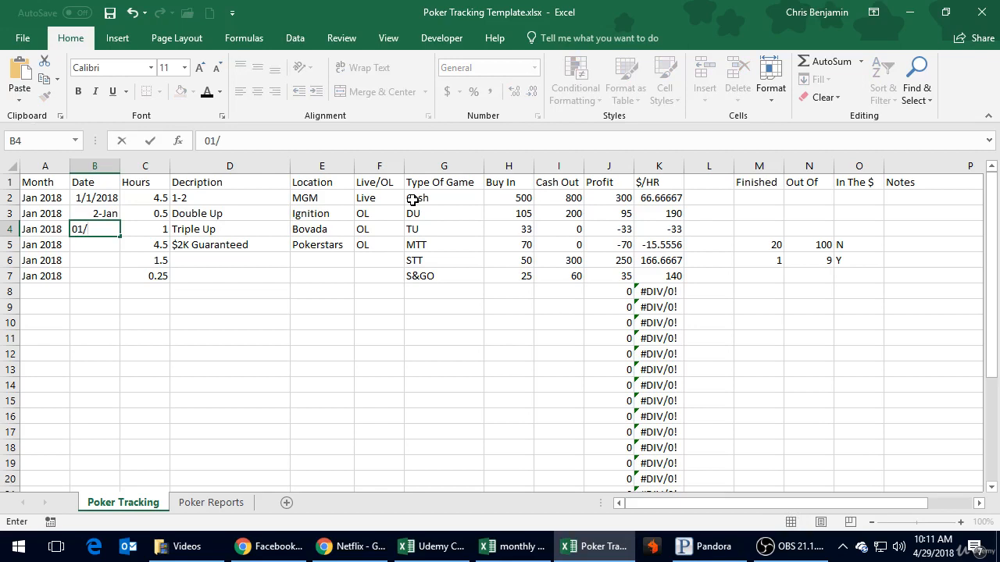
pyautogui.write('05')
pyautogui.press('Return')
pyautogui.write('01')
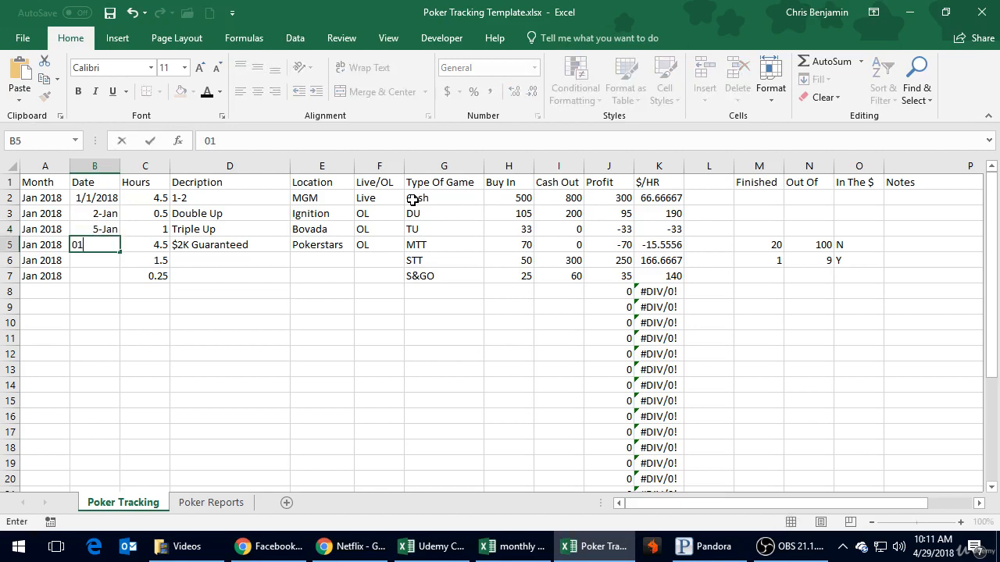
pyautogui.write('/10')
pyautogui.press('Return')
pyautogui.write('01/12')
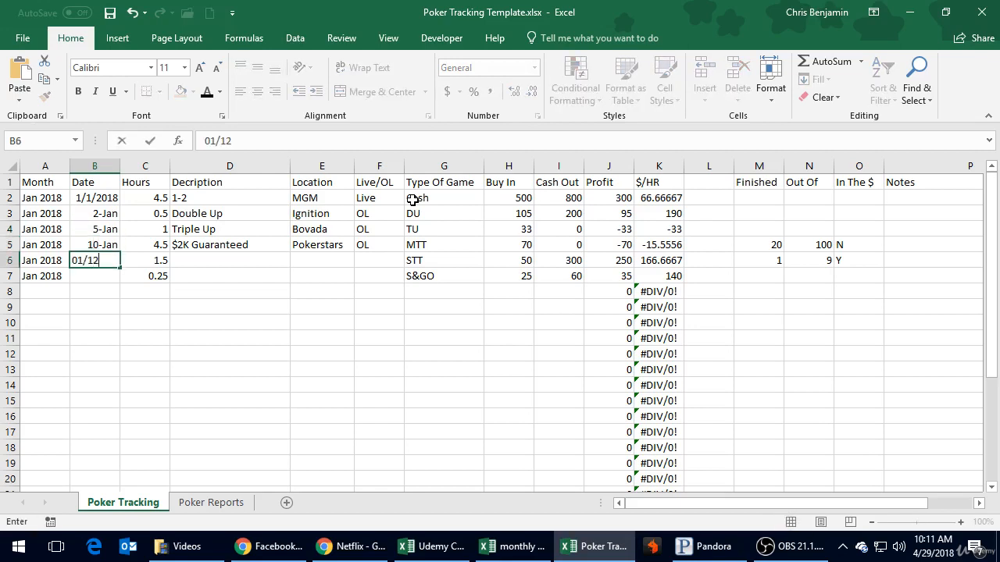
pyautogui.press('Return')
pyautogui.write('01/')
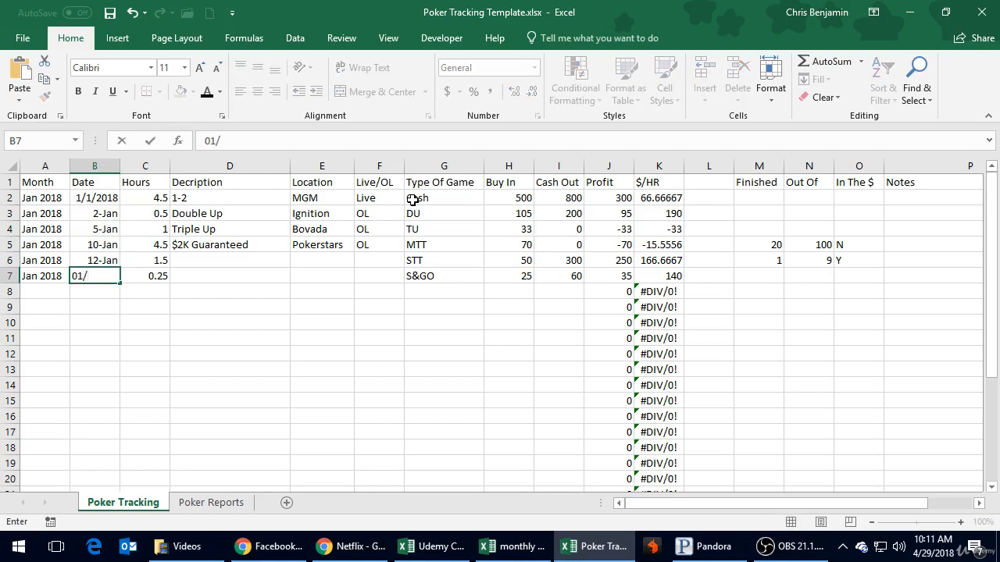
pyautogui.write('20')
pyautogui.press('Return')
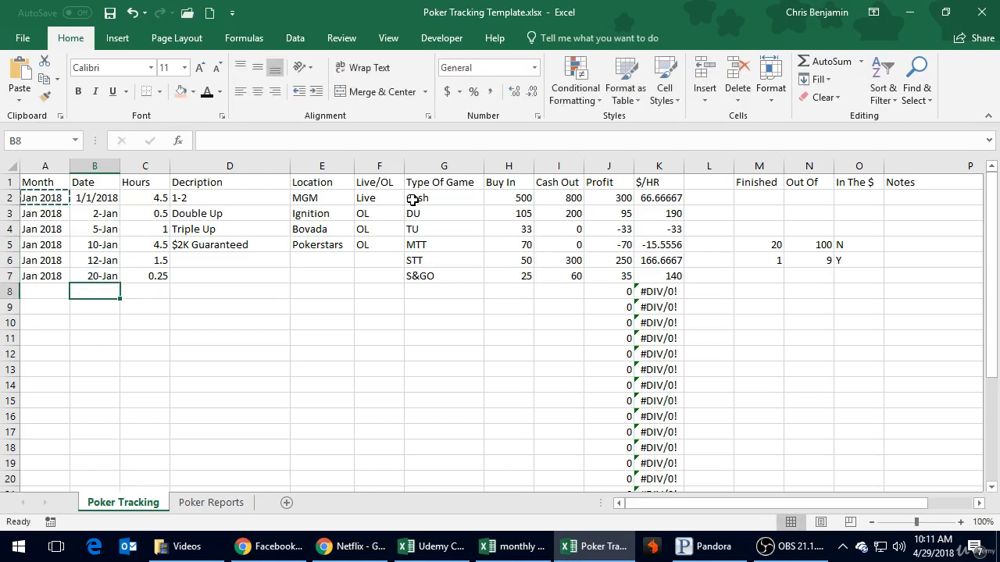
# Enter Casino Arizona as the location of the STT game in E6
pyautogui.press('Right')
pyautogui.press('Right')
pyautogui.press('Up')
pyautogui.press('Up')
pyautogui.press('Right')
pyautogui.press('Right')
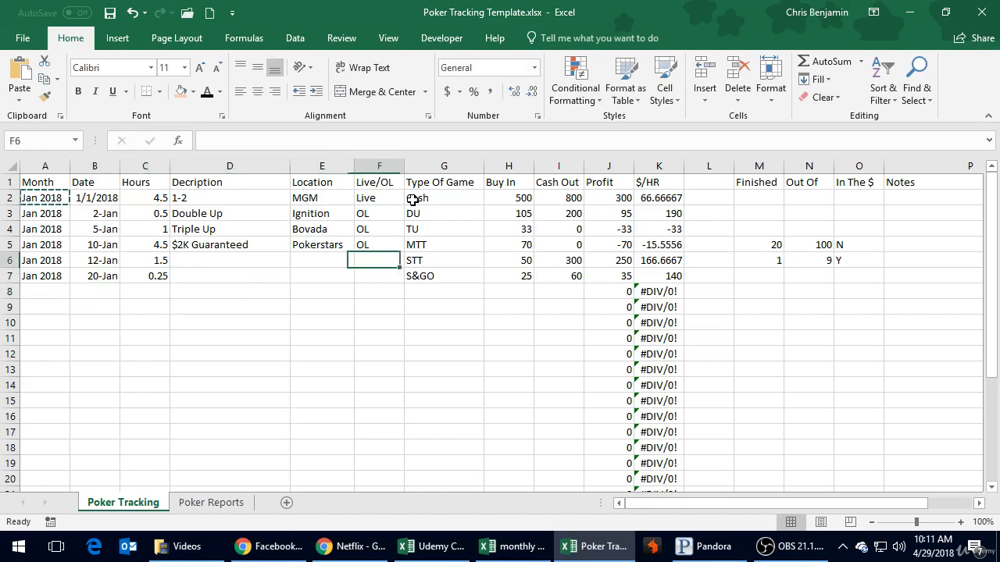
pyautogui.press('Right')
pyautogui.press('Left')
pyautogui.press('Left')
pyautogui.press('Left')
pyautogui.press('Right')
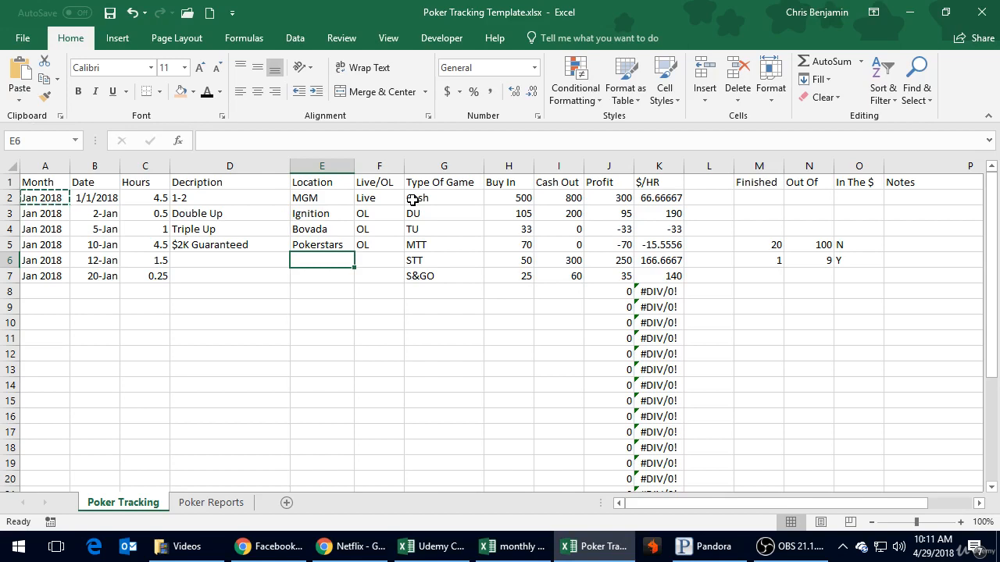
pyautogui.write('Cas')
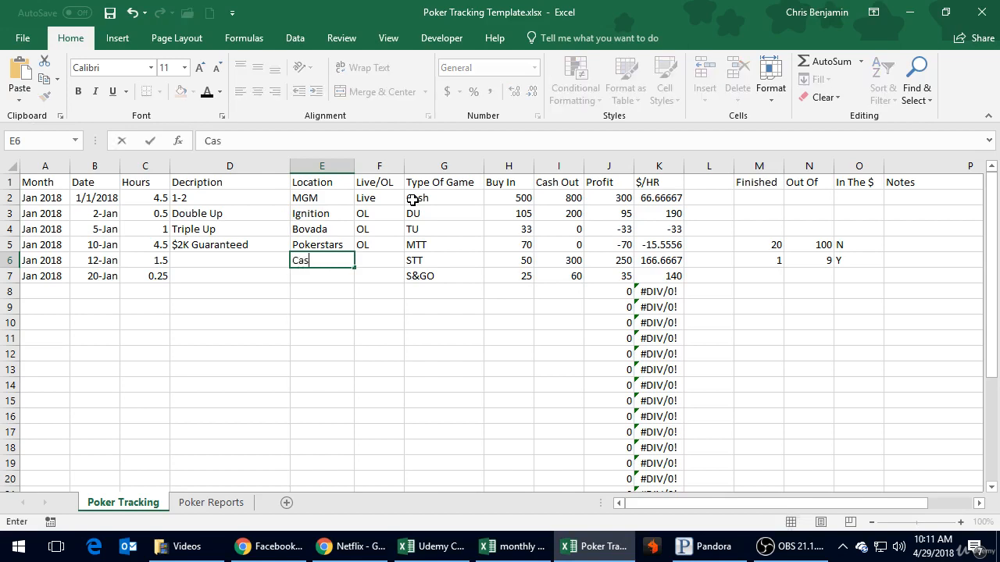
pyautogui.write('ino Arizona')
pyautogui.press('Return')
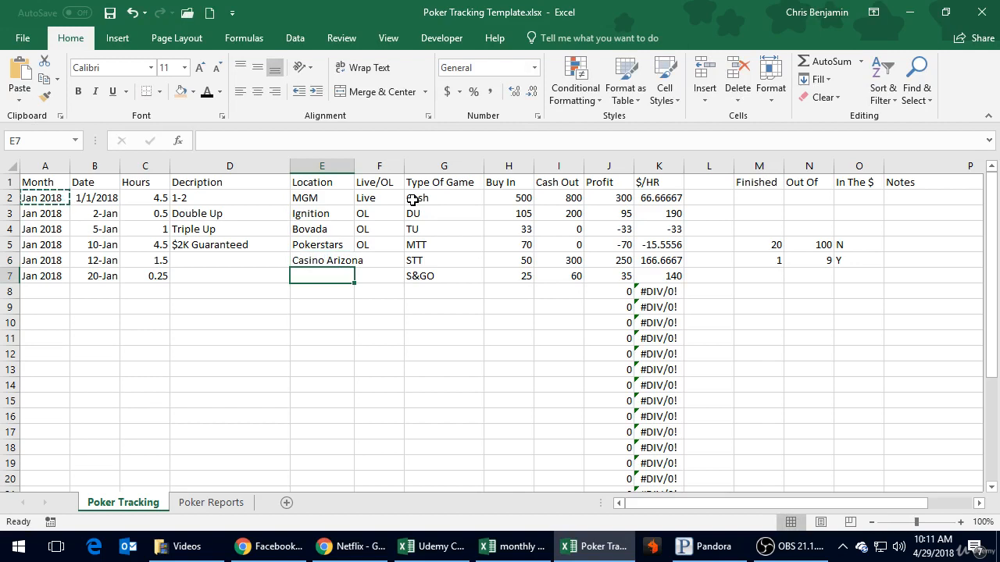
# Enter Ignition as the location of the S&GO game in E7
pyautogui.press('Up')
pyautogui.press('Down')
pyautogui.press('Down')
pyautogui.press('Up')
pyautogui.write('Ign')
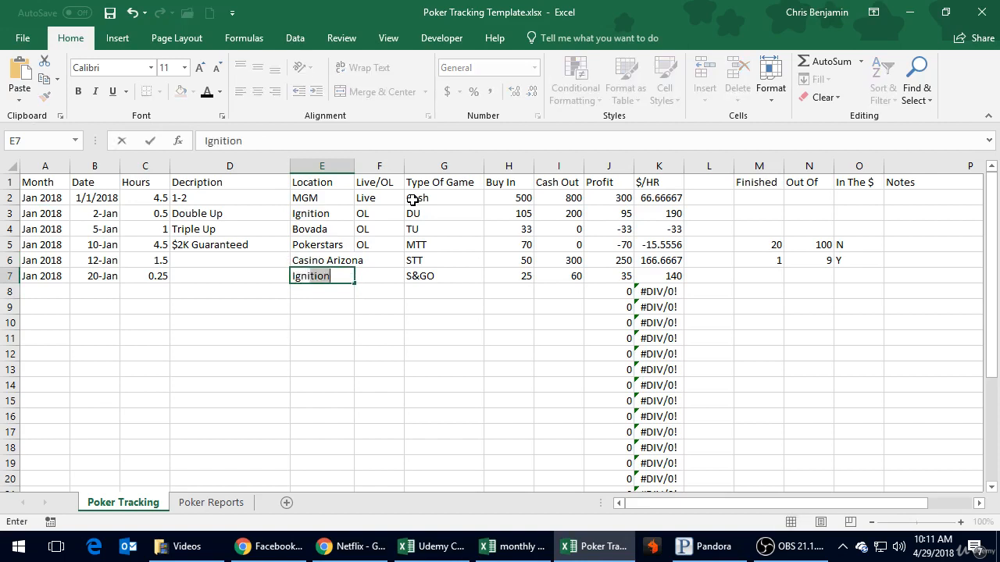
pyautogui.press('Return')
# Fill the Live/OL column with Live for the STT game in F6 and OL for the S&GO game in F7
pyautogui.press('Up')
pyautogui.press('Up')
pyautogui.press('Right')
pyautogui.write('Live')
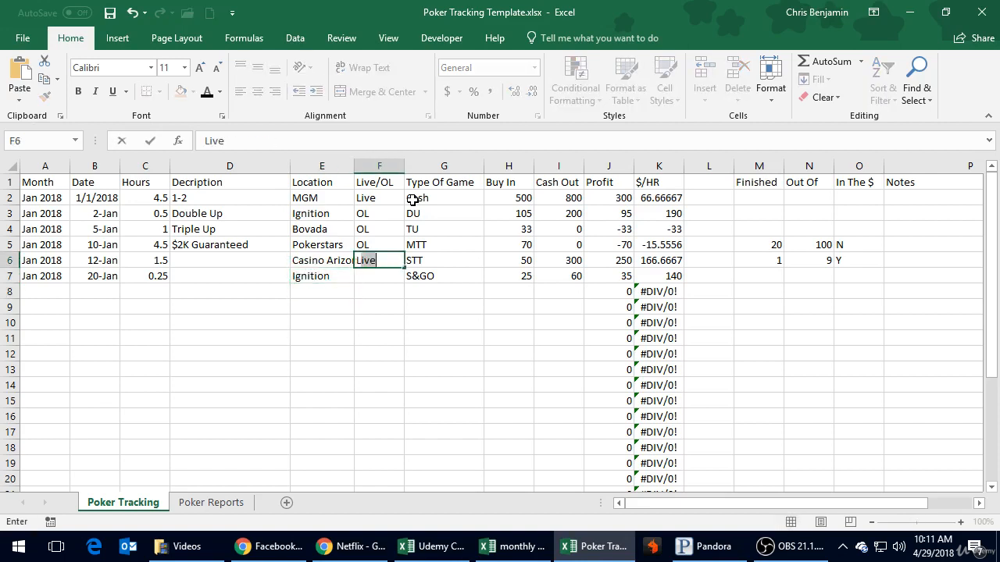
pyautogui.press('Return')
pyautogui.write('OL')
pyautogui.press('Up')
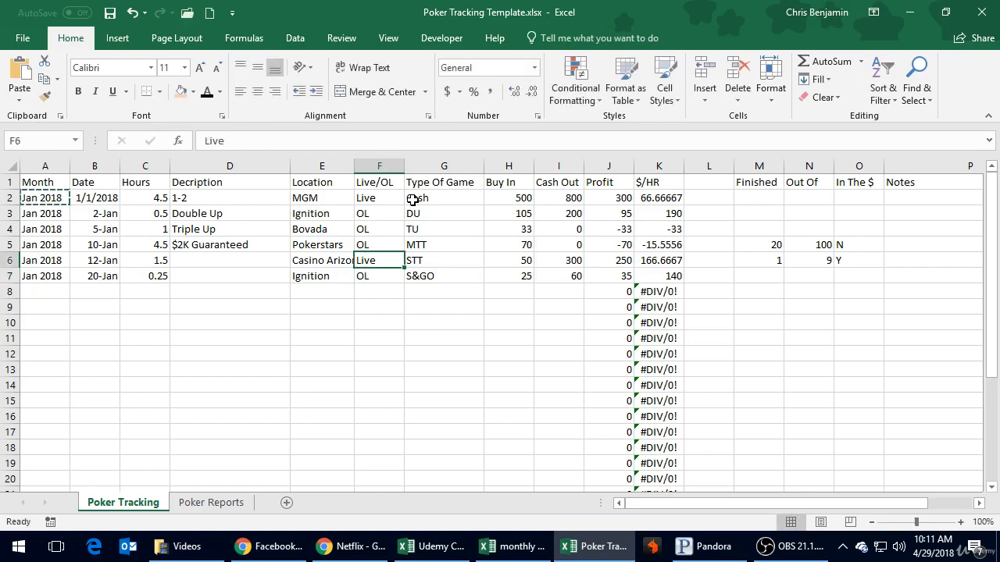
# Enter Spin & Go as the description of the S&GO game in D7
pyautogui.press('Left')
pyautogui.press('Left')
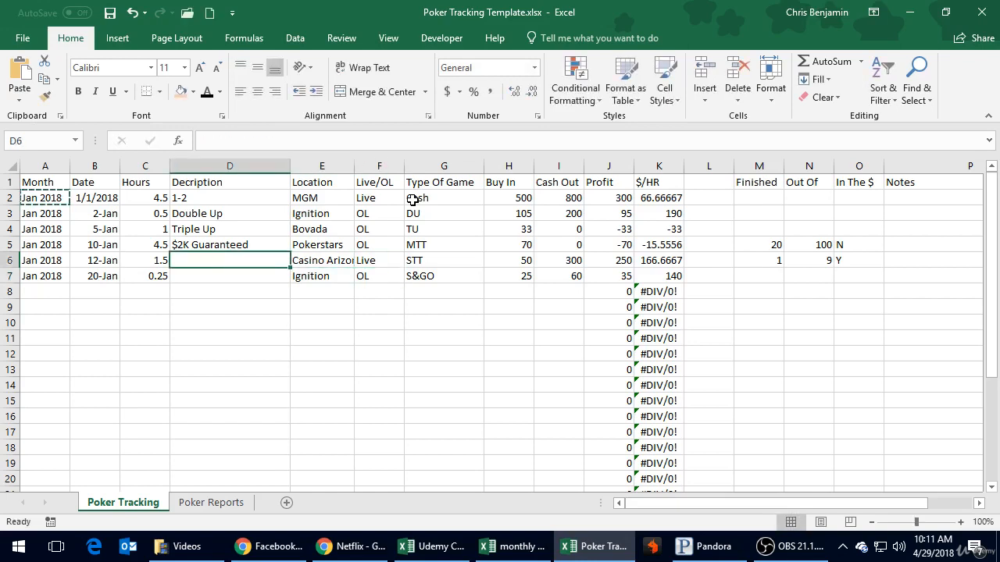
pyautogui.press('Down')
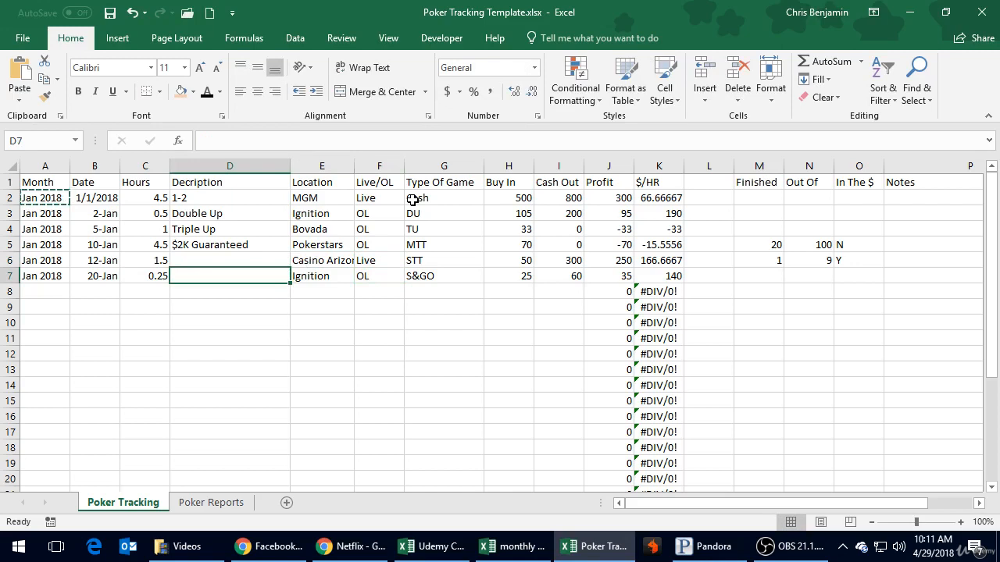
pyautogui.write('Sping')
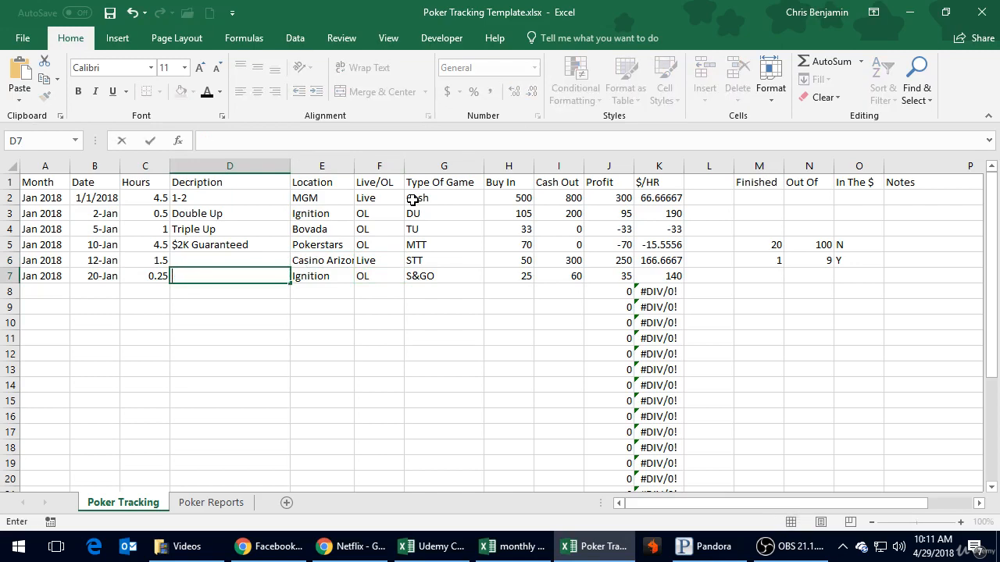
pyautogui.press('BackSpace')
pyautogui.write('& Go')
pyautogui.press('Return')
# Enter Single Table Tournament as the description of the STT game in D6
pyautogui.press('Up')
pyautogui.press('Up')
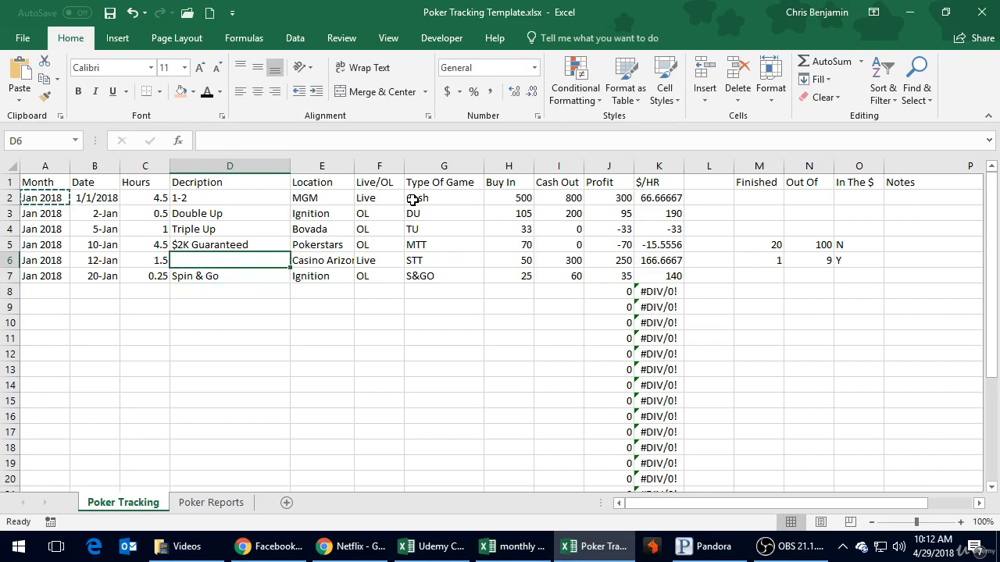
pyautogui.hotkey('alt', 'Tab')
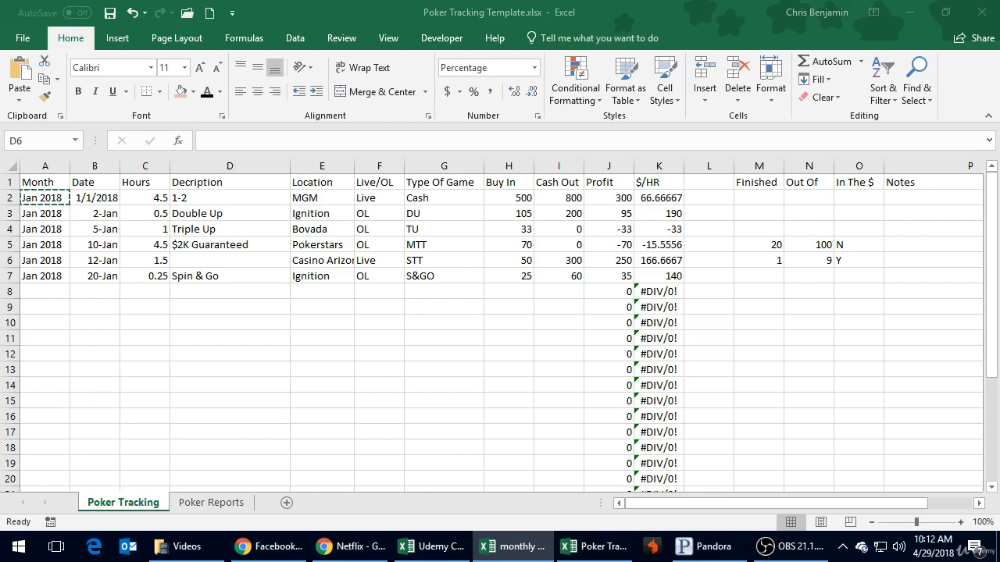
pyautogui.click(226, 259)
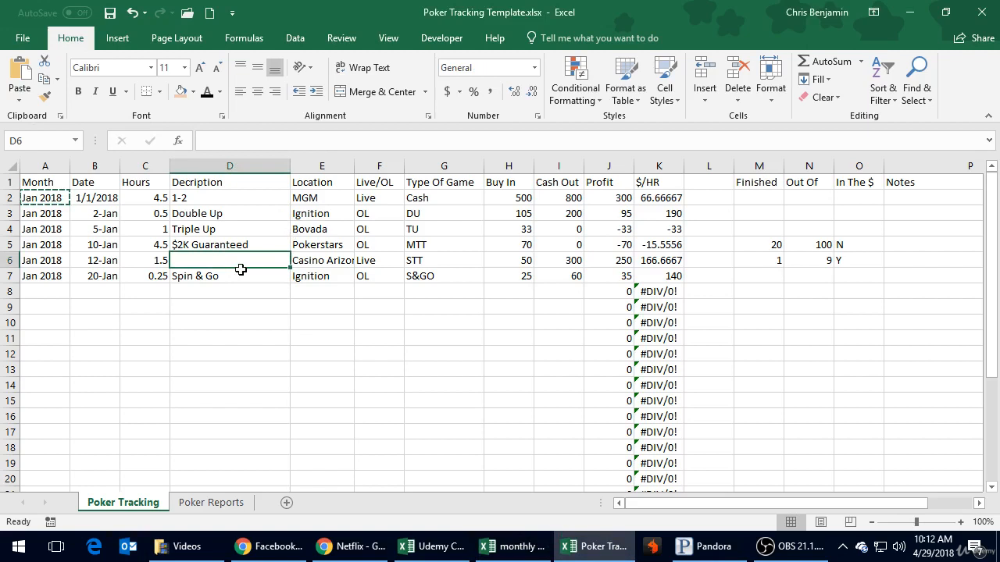
pyautogui.write('Single Ta')
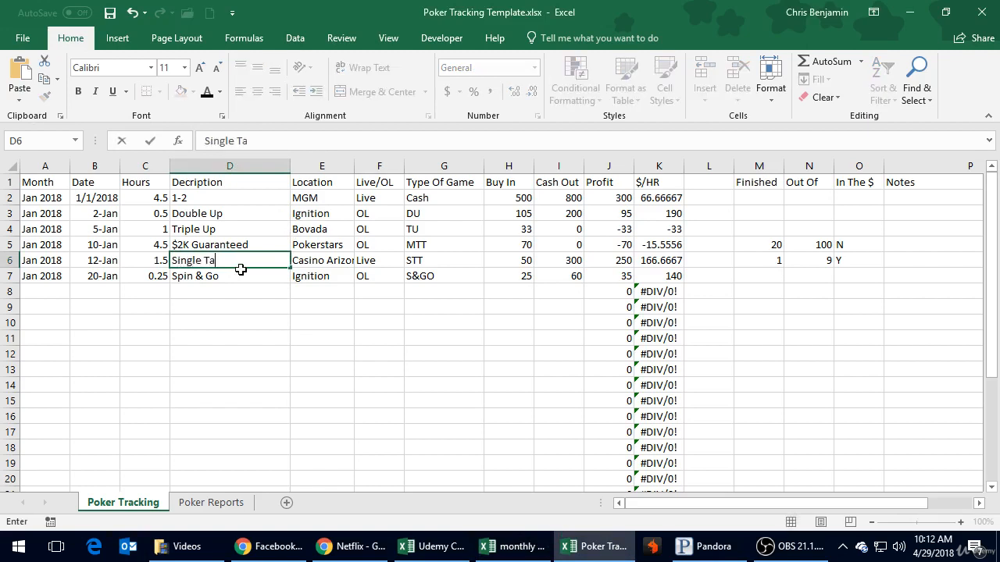
pyautogui.write('ble Tournament')
pyautogui.press('Return')
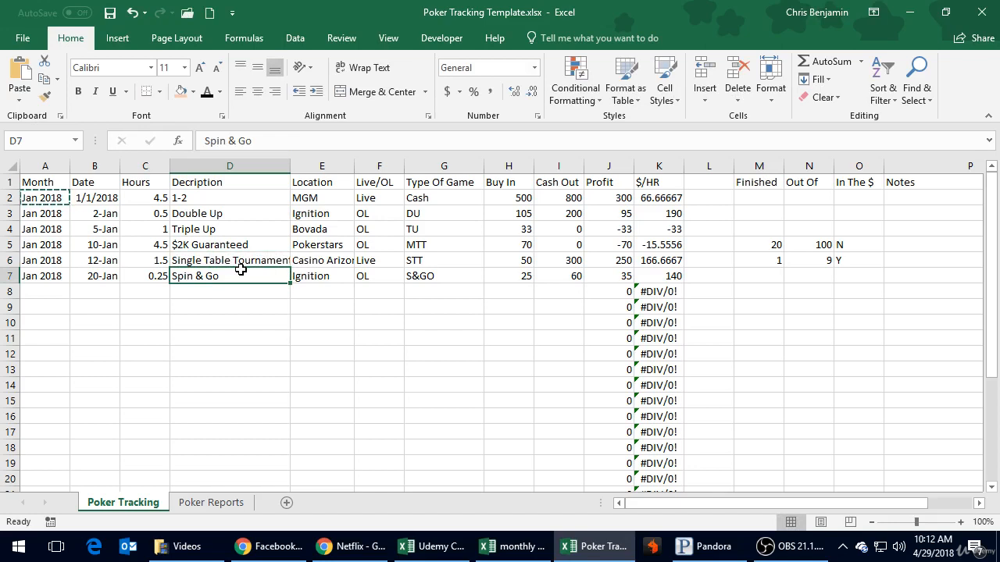
# Clear the copy marquee around A2 and save the workbook
pyautogui.press('Escape')
pyautogui.click(206, 294)
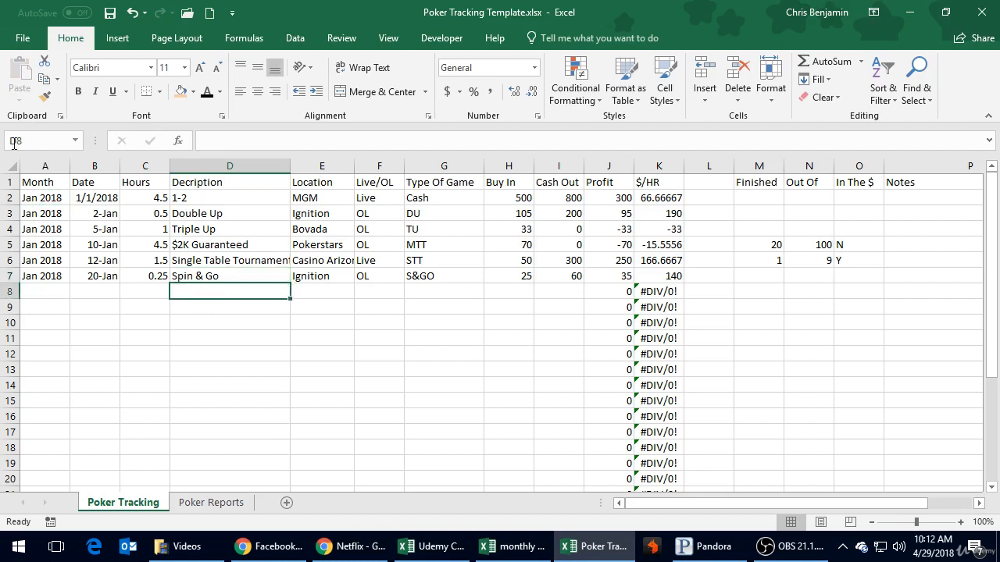
pyautogui.click(110, 13)
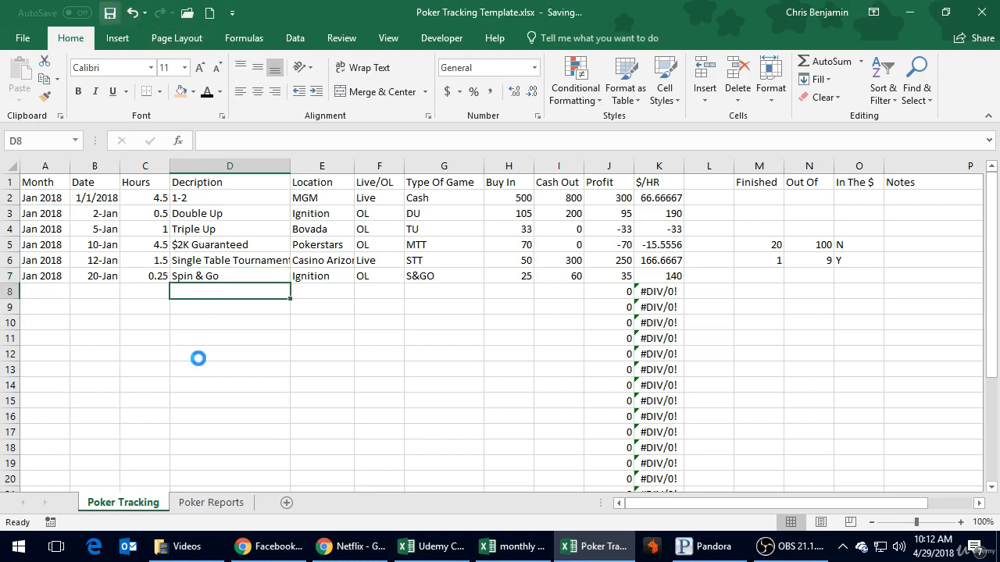
pyautogui.click(223, 161)
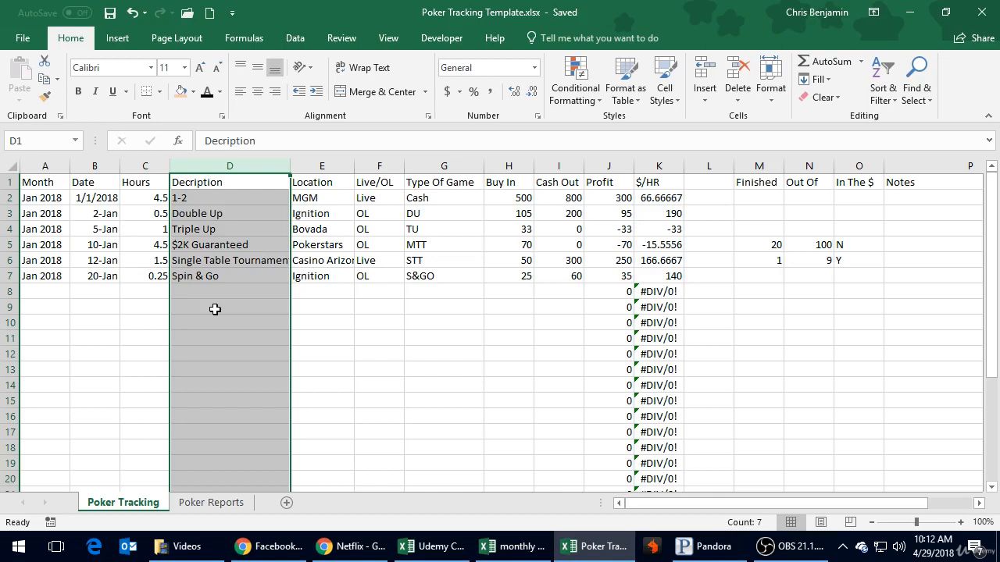
pyautogui.click(192, 281)
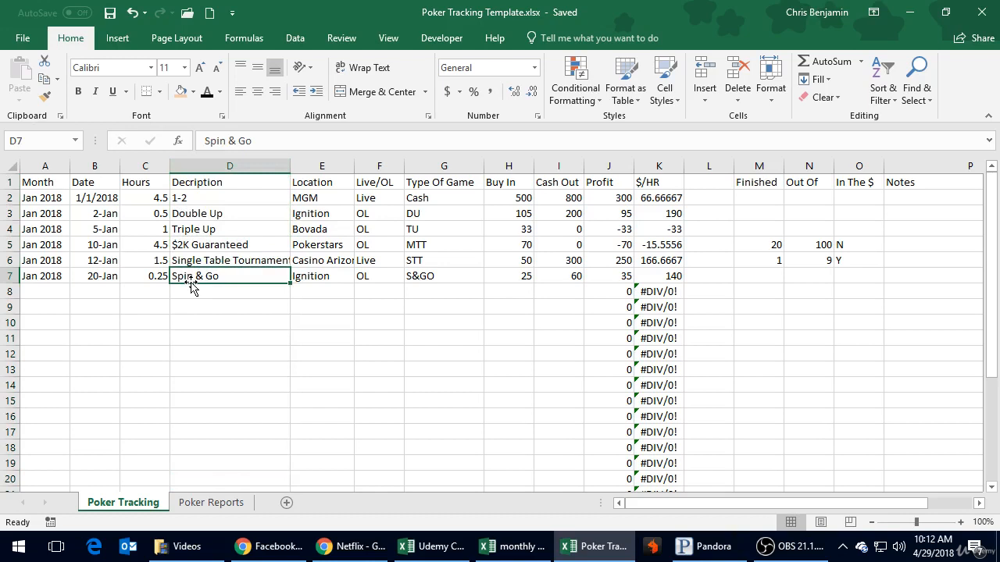
pyautogui.click(212, 249)
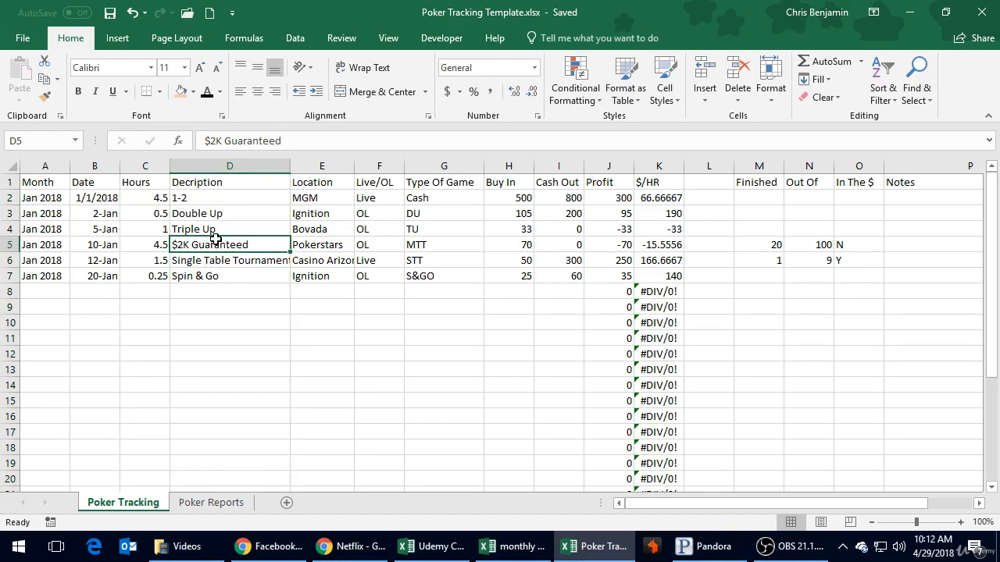
pyautogui.click(201, 317)
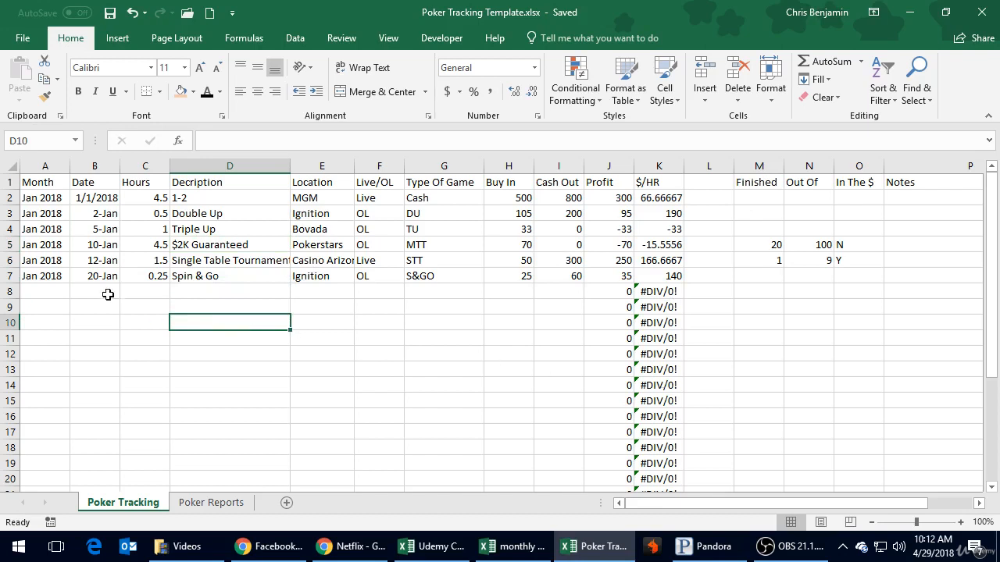
# Make the entire header row 1 bold
pyautogui.click(8, 182)
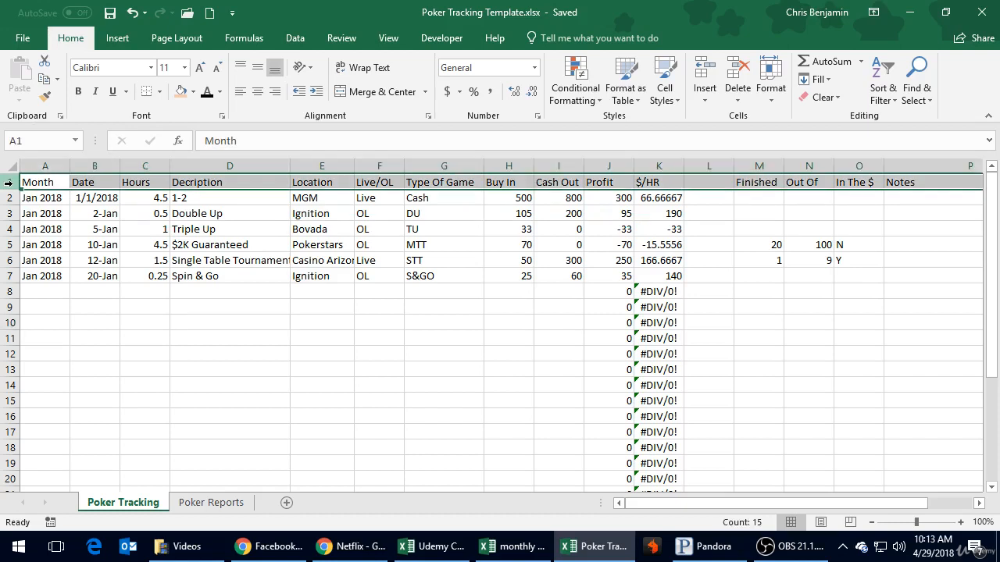
pyautogui.click(78, 91)
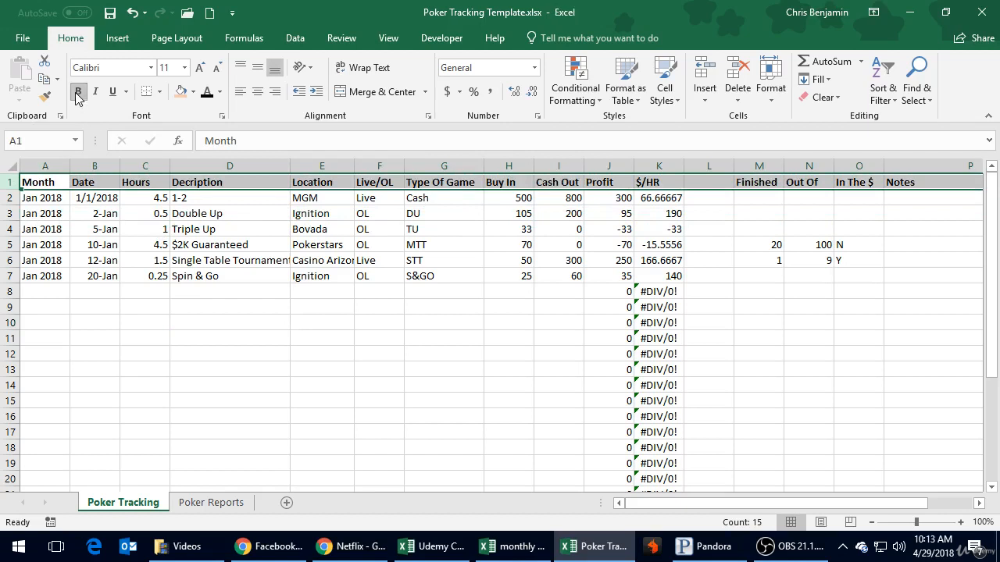
# Center the labels across the entire header row 1
pyautogui.click(257, 92)
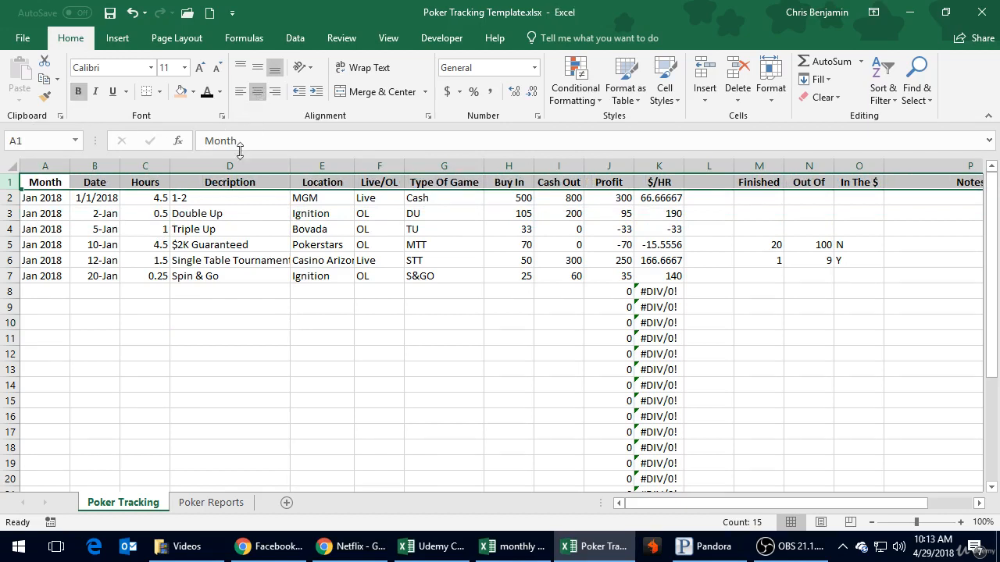
pyautogui.click(222, 263)
pyautogui.click(54, 182)
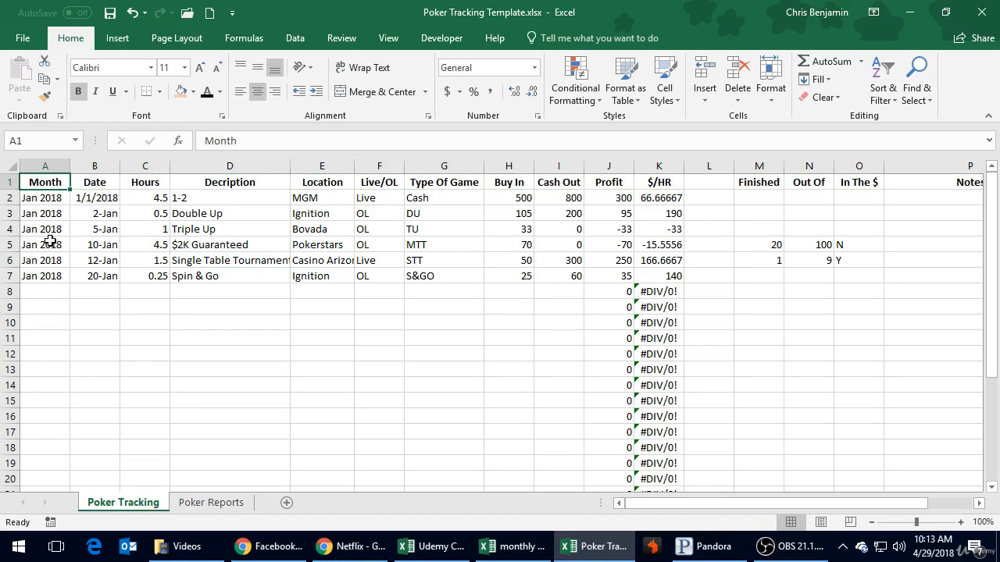
# Freeze the top row so the column headers stay visible while scrolling through the sheet
pyautogui.scroll(-3, 67, 305)
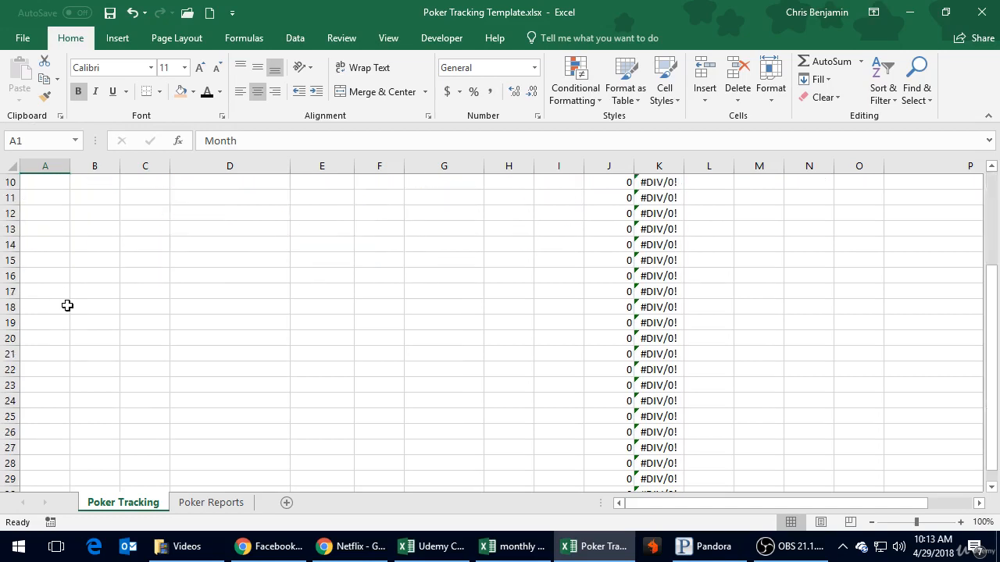
pyautogui.scroll(-13, 67, 306)
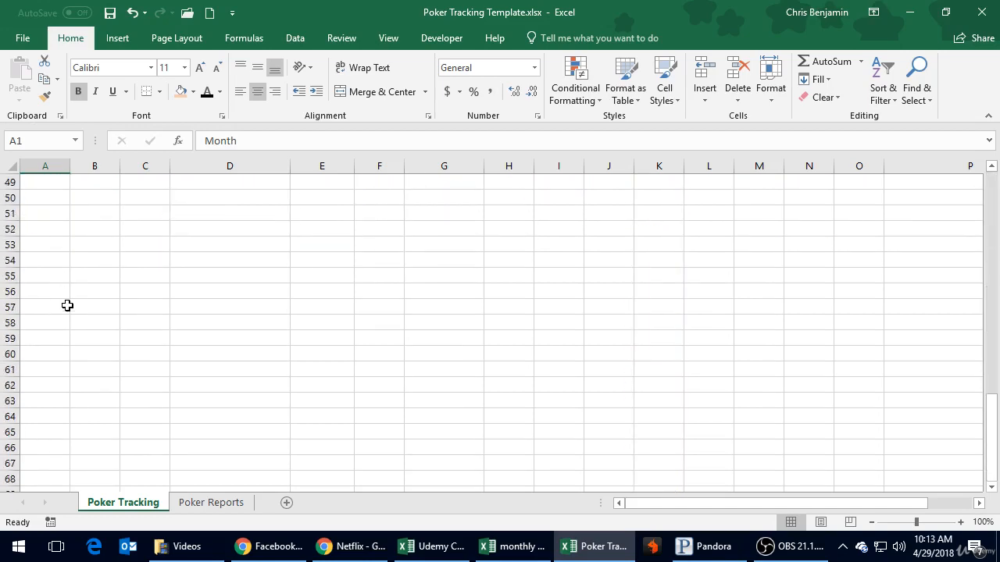
pyautogui.scroll(16, 68, 305)
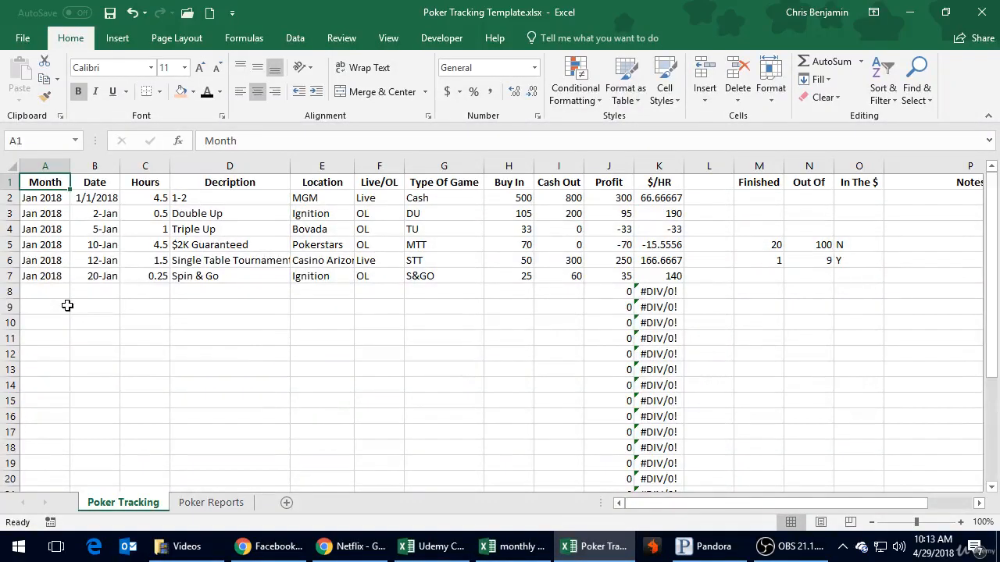
pyautogui.scroll(-4, 67, 305)
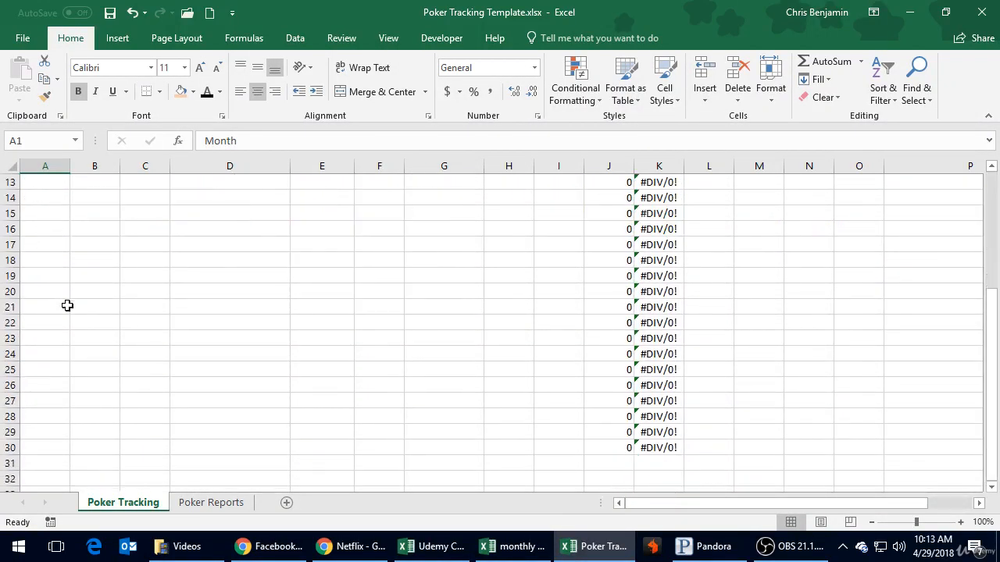
pyautogui.scroll(-3, 67, 305)
pyautogui.scroll(7, 67, 306)
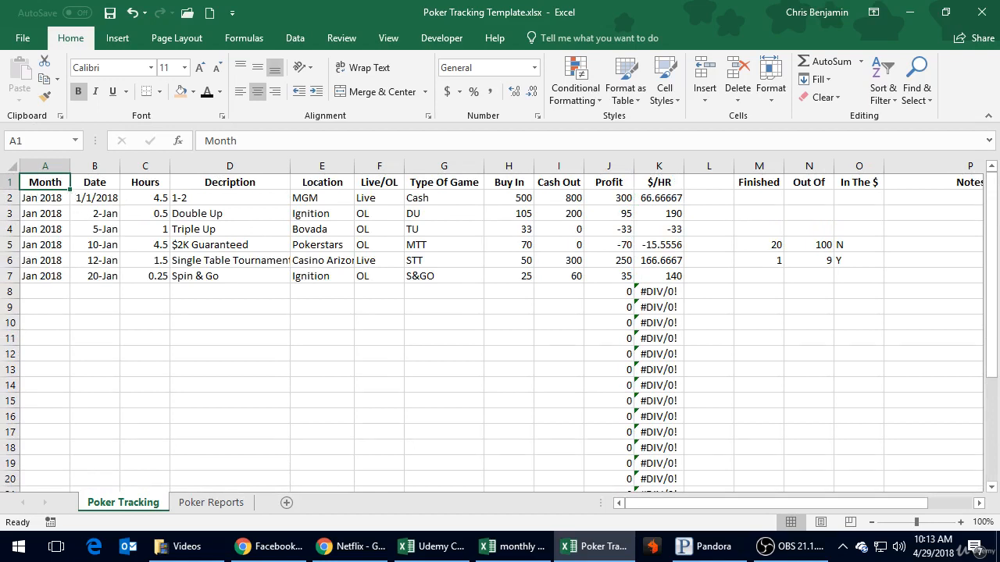
pyautogui.click(294, 39)
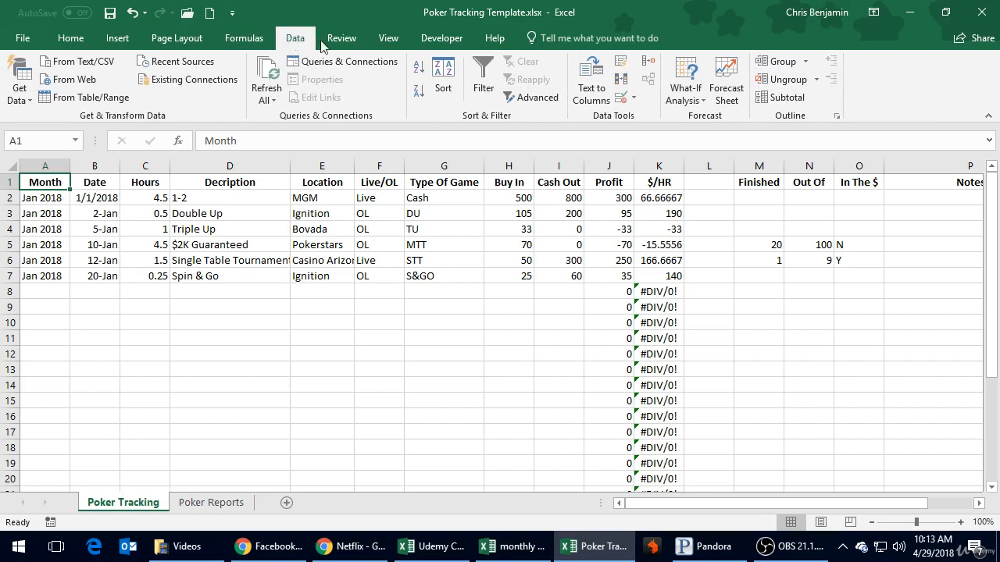
pyautogui.click(387, 40)
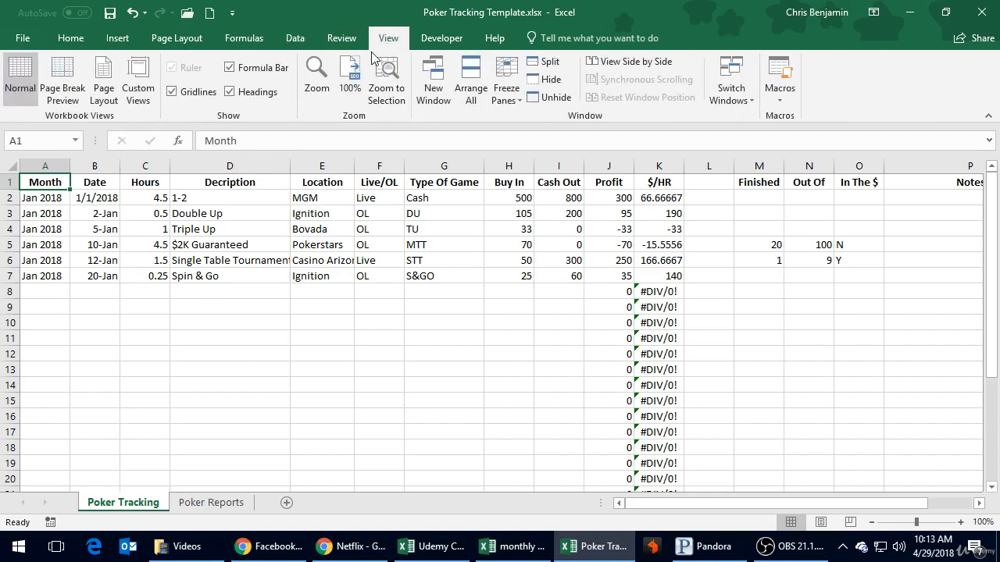
pyautogui.click(513, 102)
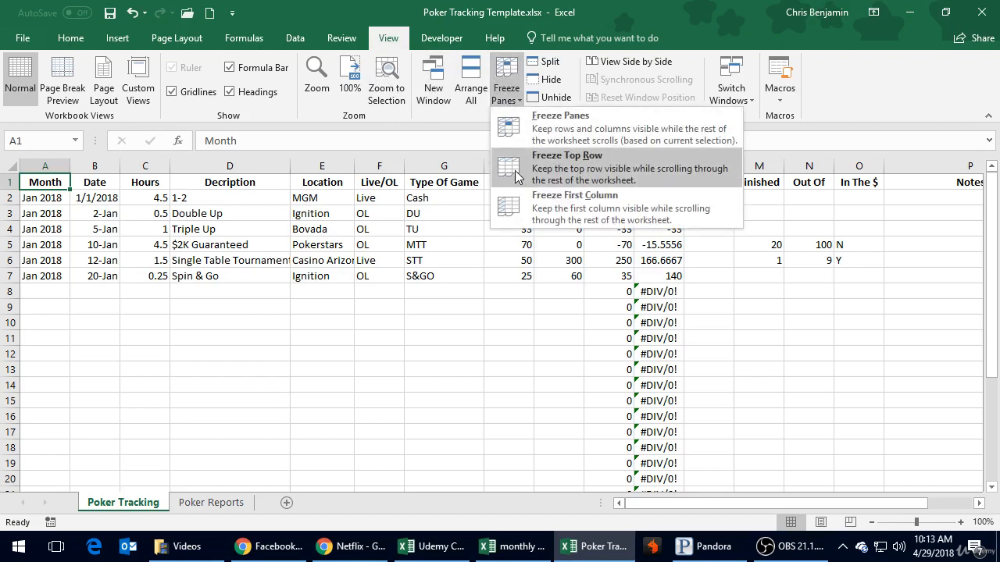
pyautogui.click(560, 173)
pyautogui.click(276, 317)
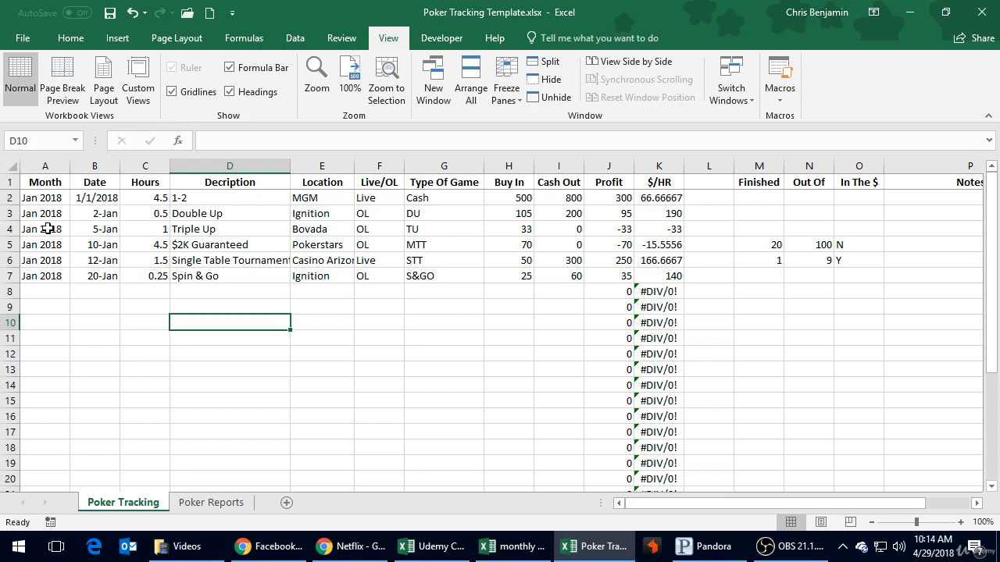
# Check the frozen header row against the lower rows and save the workbook
pyautogui.scroll(-12, 48, 228)
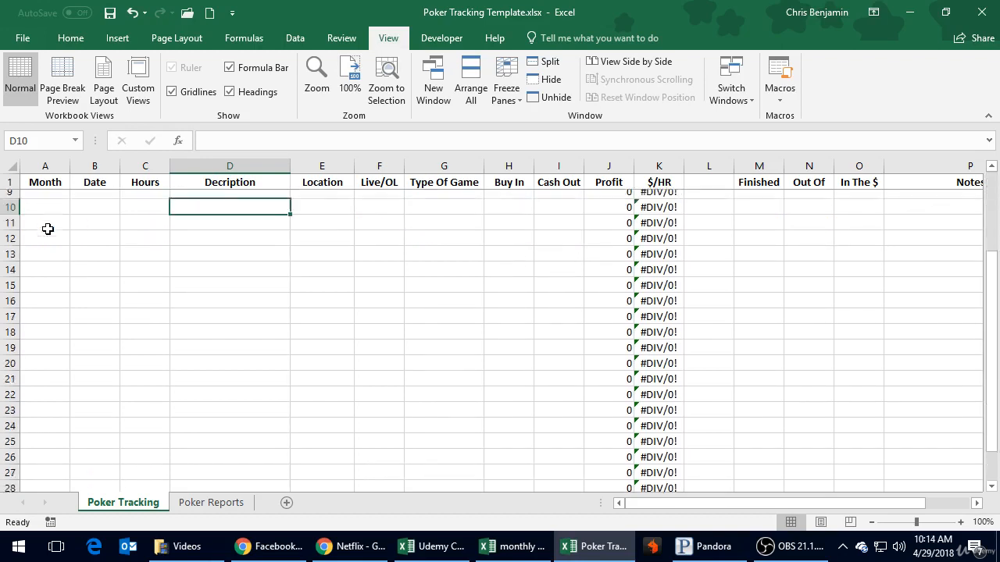
pyautogui.scroll(12, 48, 228)
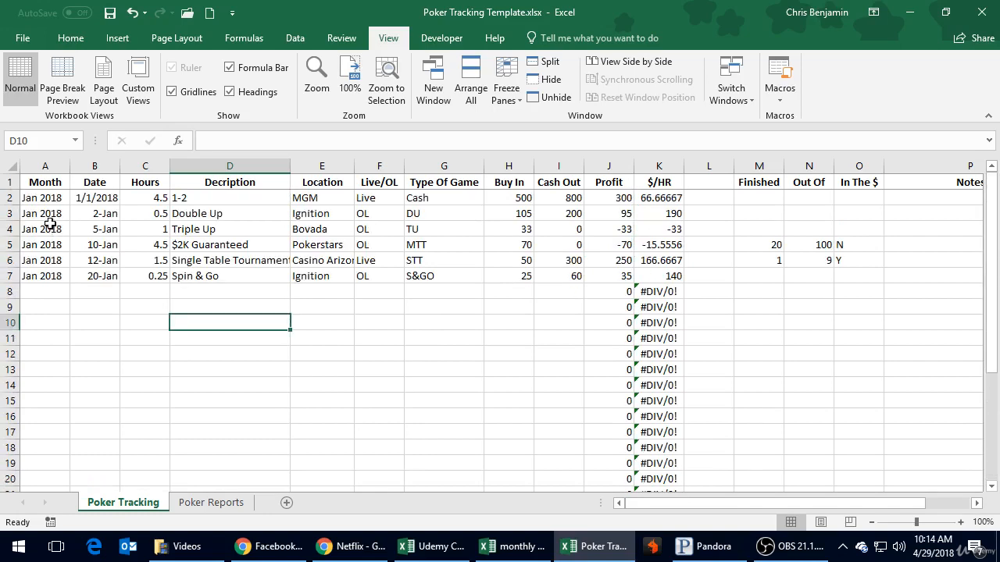
pyautogui.click(110, 13)
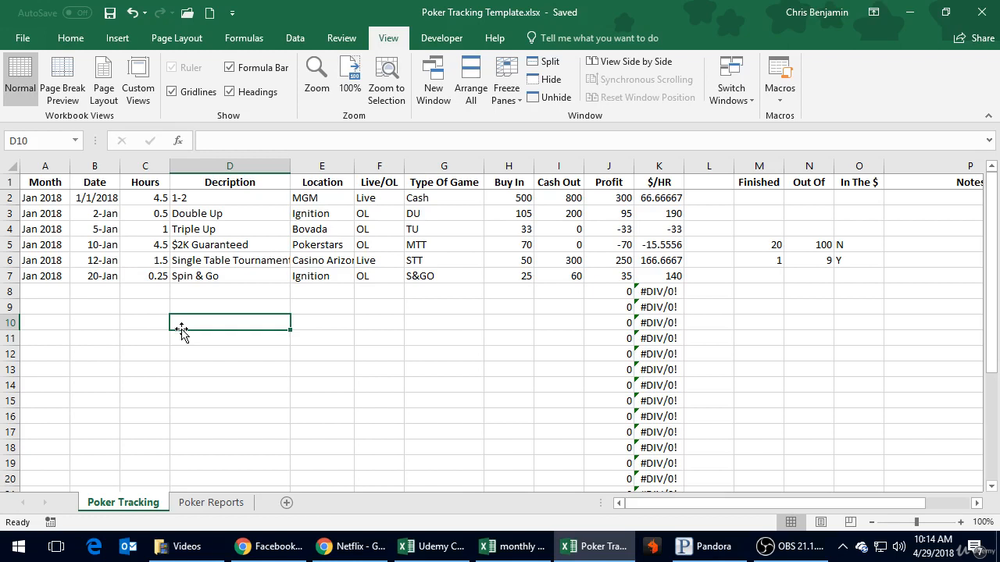
# Try a bottom border under the last entry across A7:O7 and undo it
pyautogui.moveTo(44, 276); pyautogui.dragTo(743, 276)
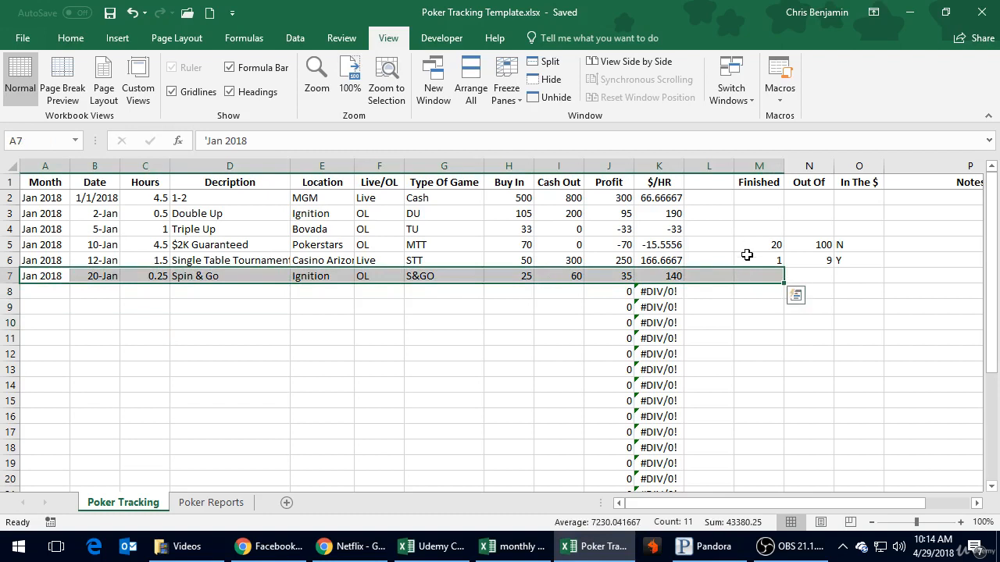
pyautogui.keyDown('shift'); pyautogui.click(843, 277); pyautogui.keyUp('shift')
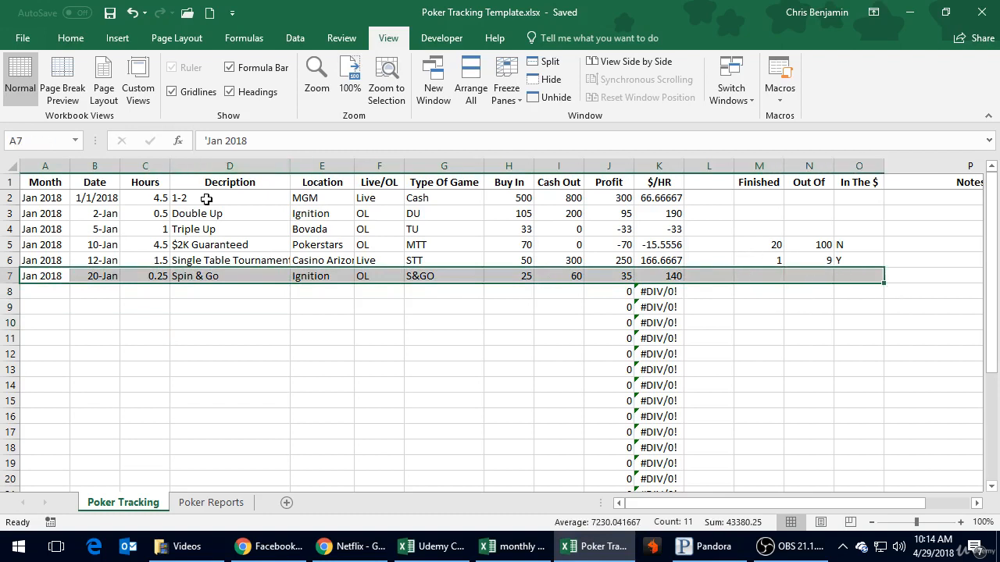
pyautogui.click(74, 38)
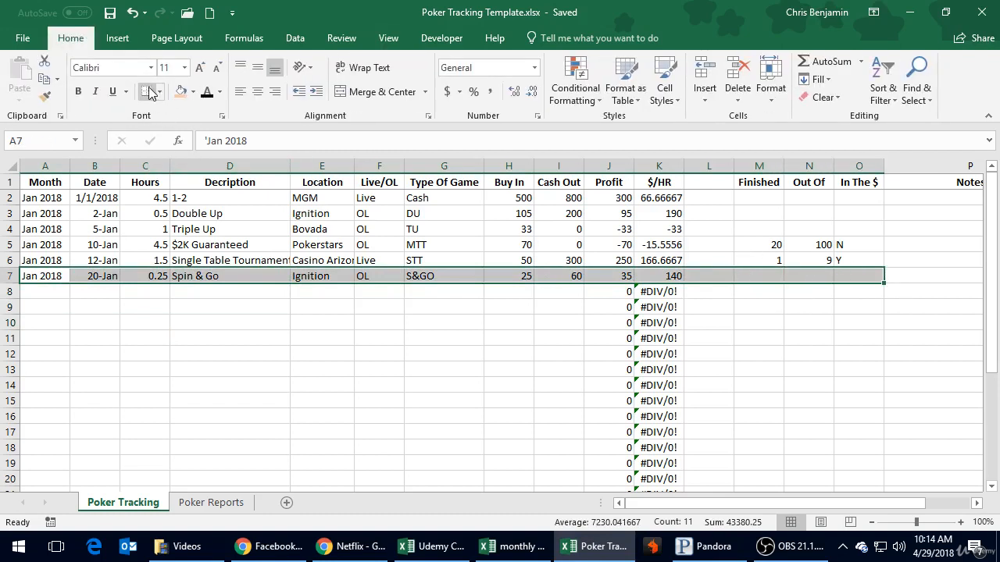
pyautogui.click(151, 93)
pyautogui.click(141, 400)
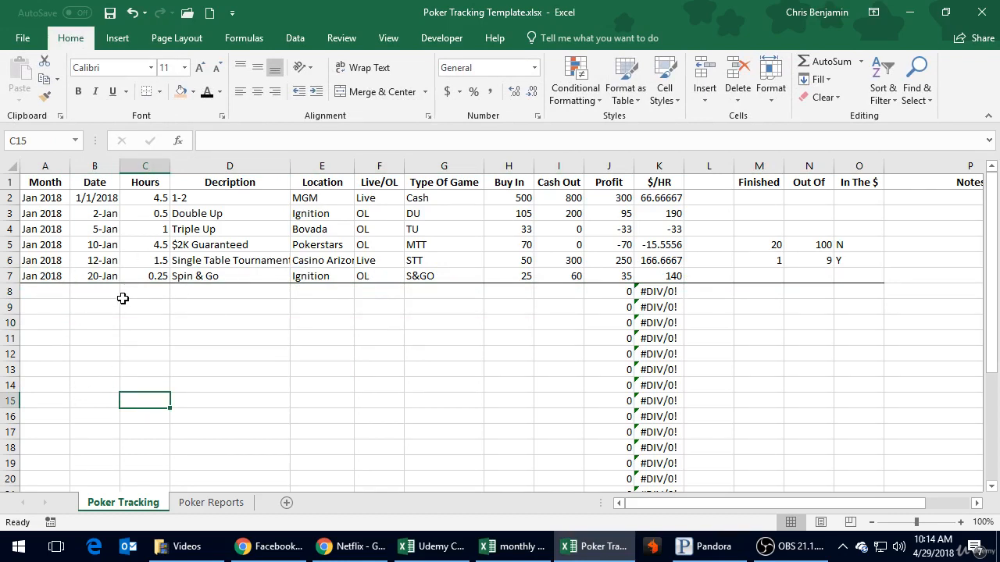
pyautogui.hotkey('ctrl', 'z')
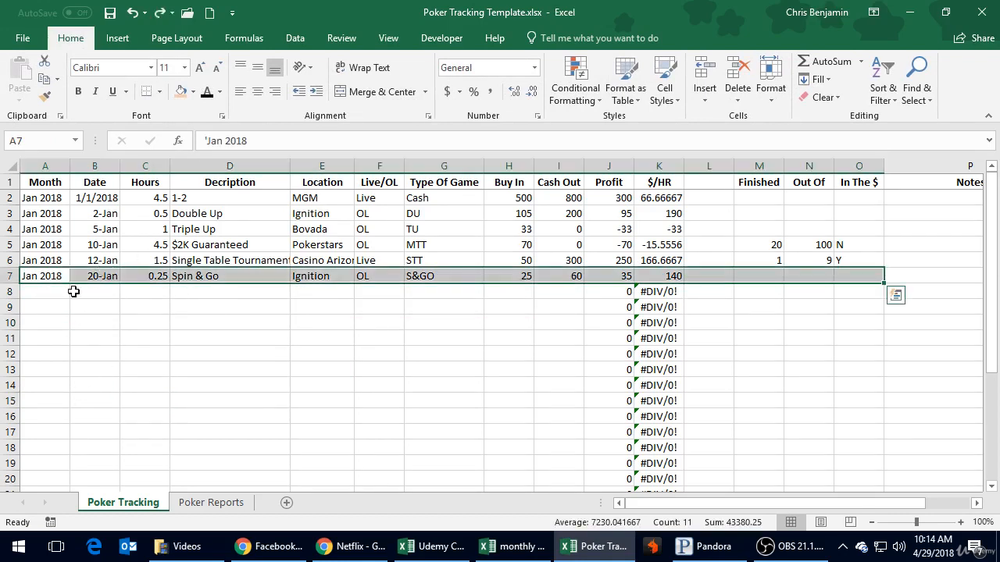
pyautogui.click(43, 344)
pyautogui.hotkey('alt', 'Tab')
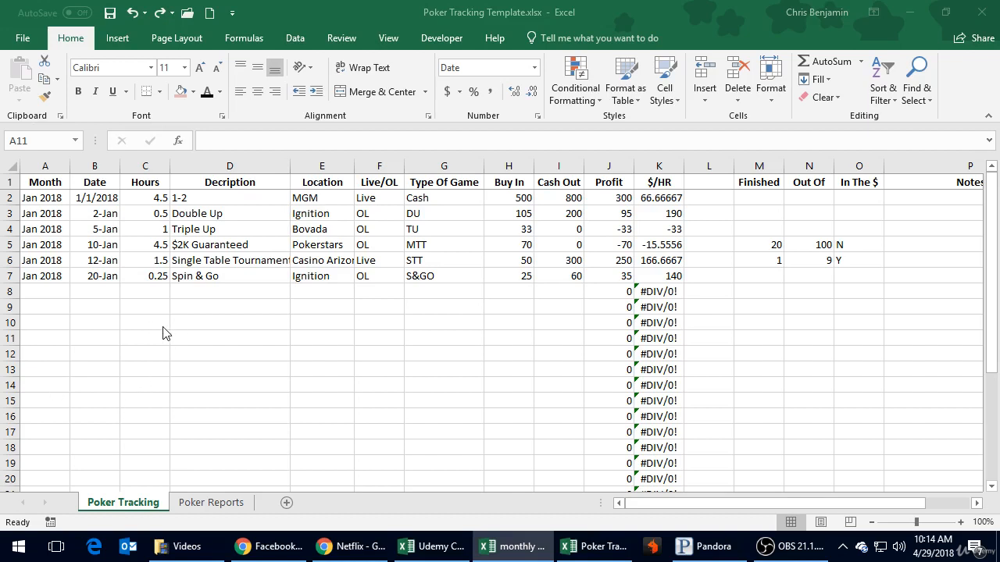
pyautogui.hotkey('alt', 'Tab')
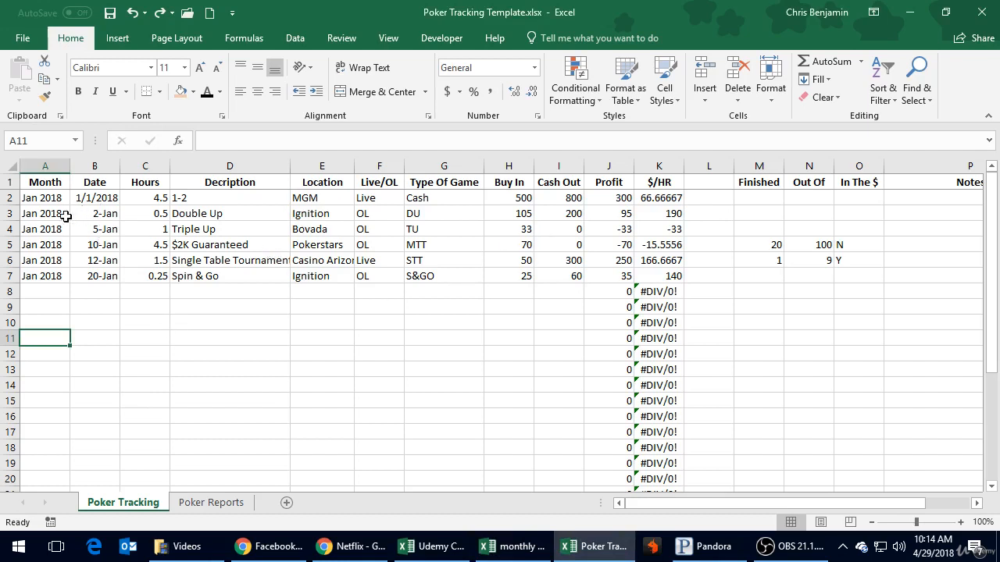
pyautogui.click(46, 198)
pyautogui.click(45, 277)
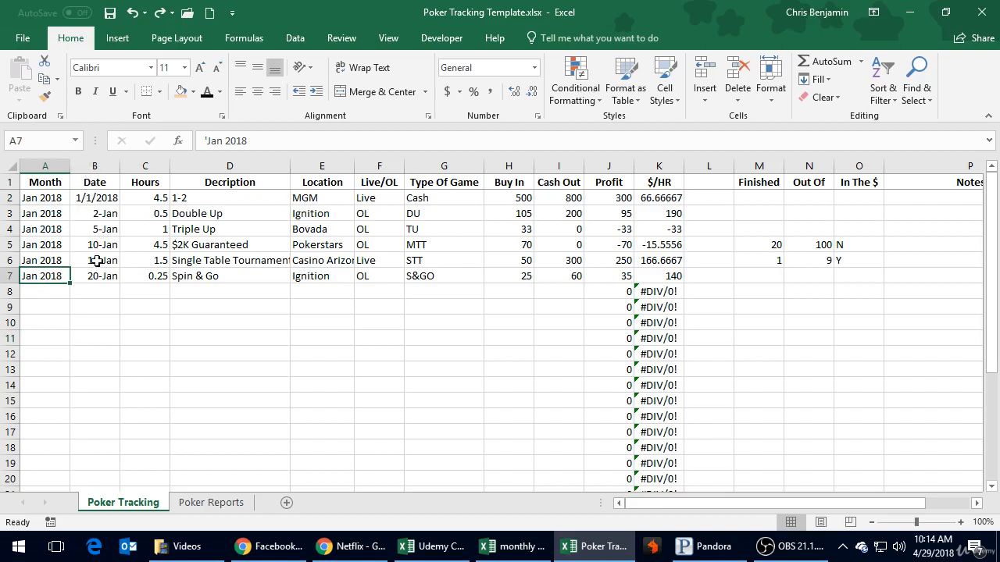
# Format the whole Date column B as Short Date
pyautogui.click(95, 167)
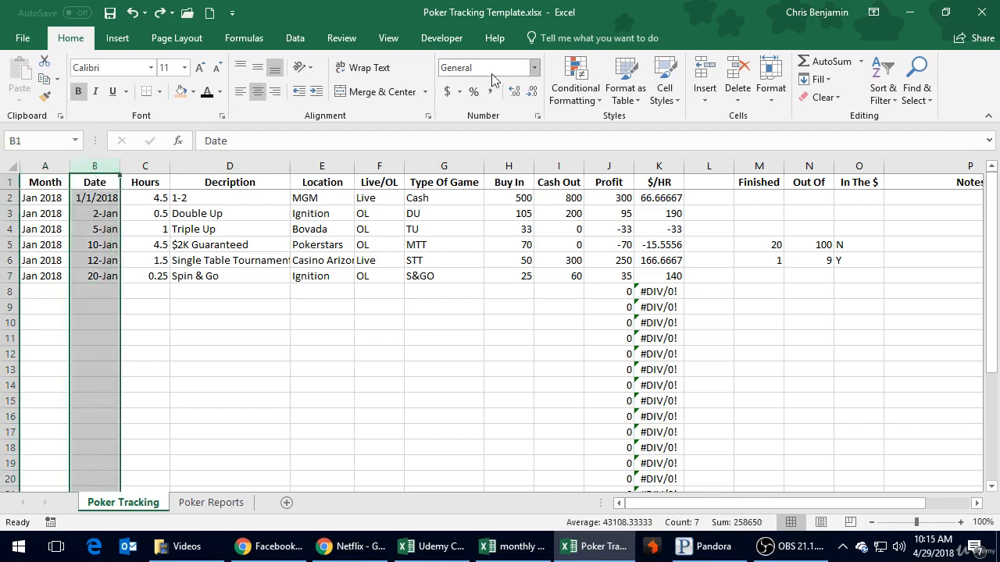
pyautogui.click(535, 68)
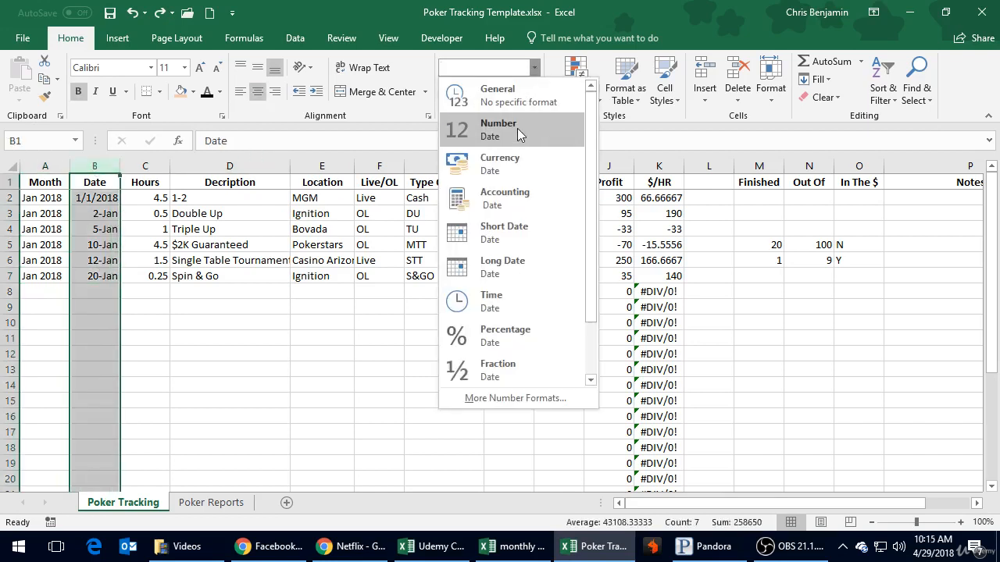
pyautogui.click(525, 241)
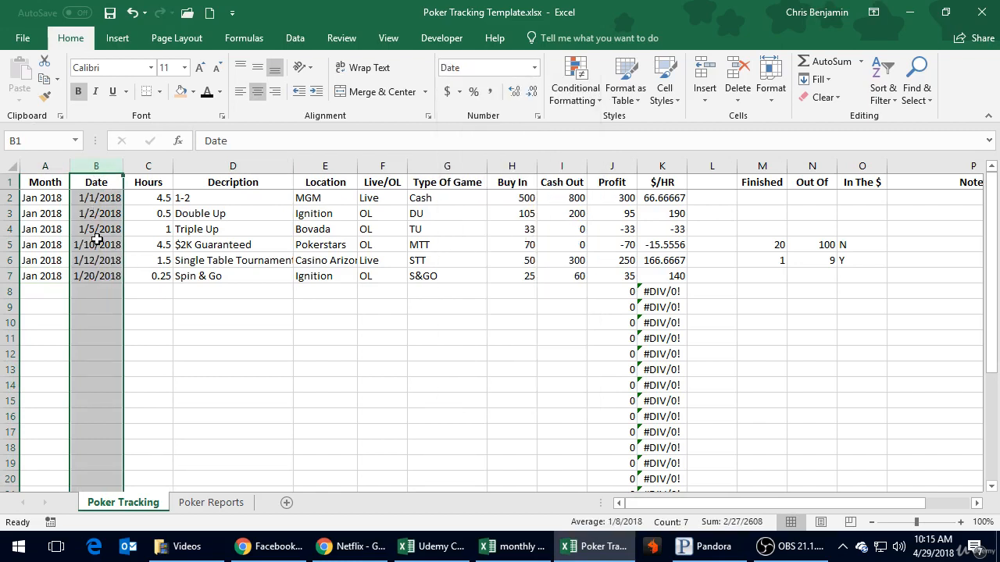
# Widen the Date column B slightly and save the workbook
pyautogui.moveTo(121, 170); pyautogui.dragTo(135, 169)
pyautogui.click(110, 14)
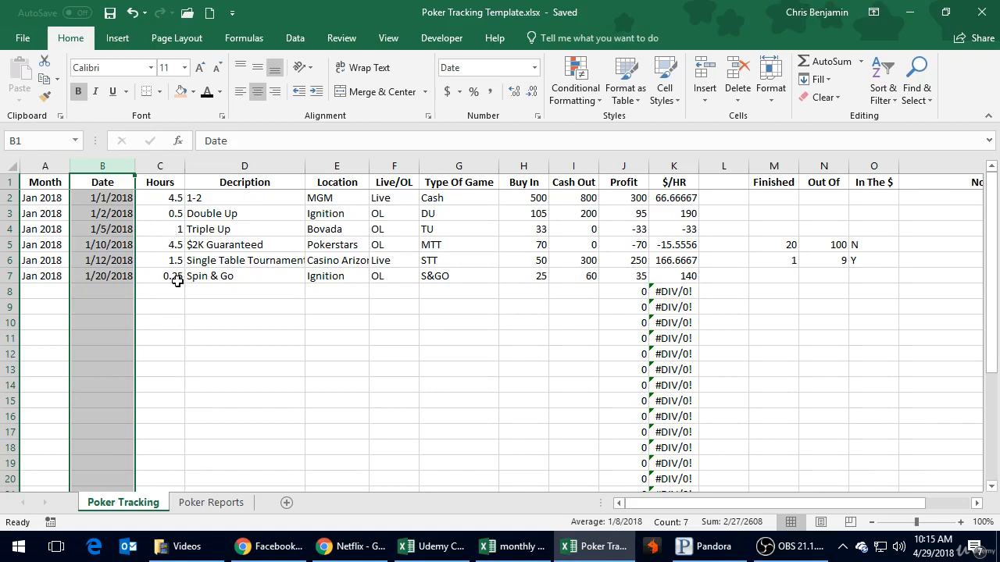
# Apply the comma number style with two decimals to the whole Hours column C
pyautogui.click(170, 167)
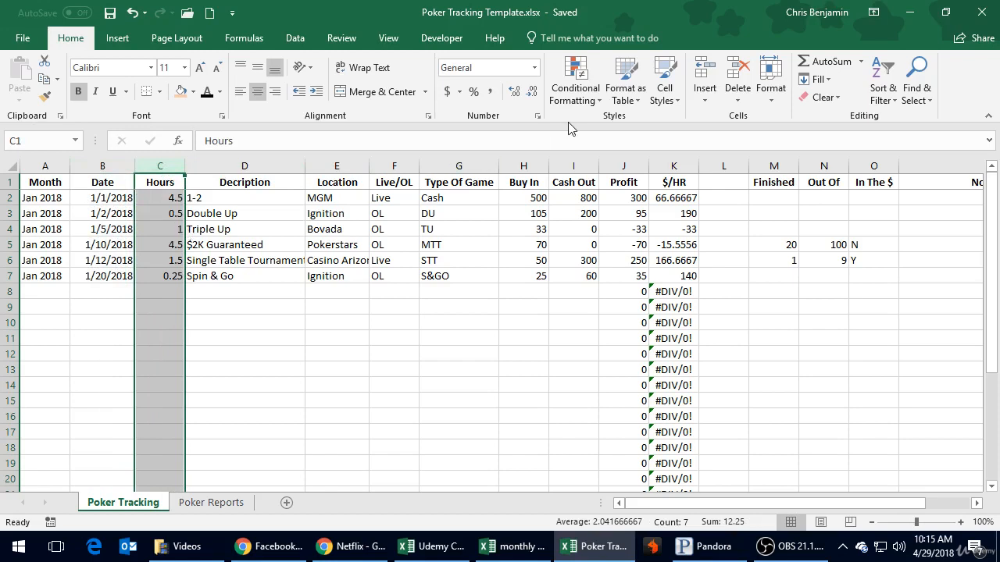
pyautogui.click(490, 95)
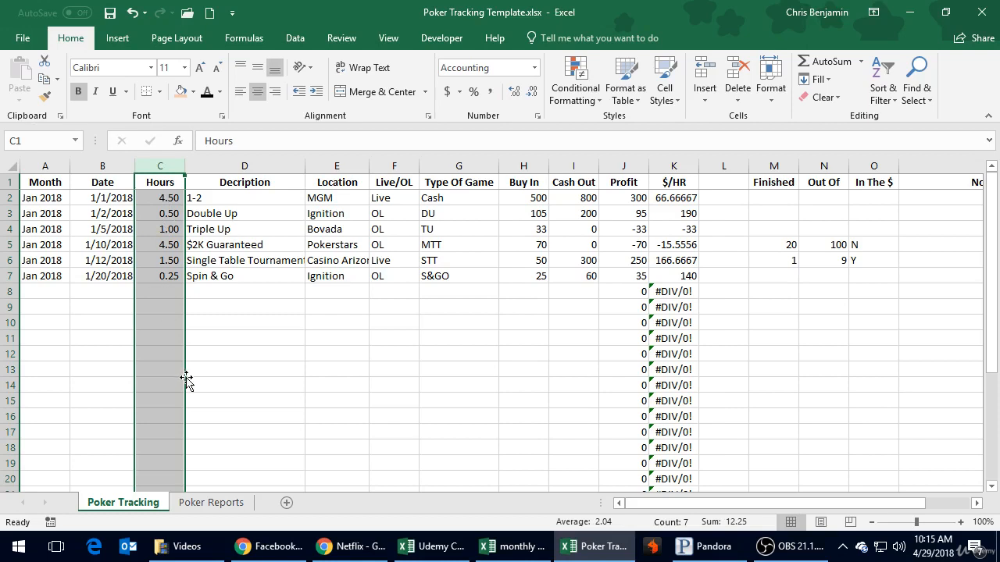
pyautogui.click(212, 305)
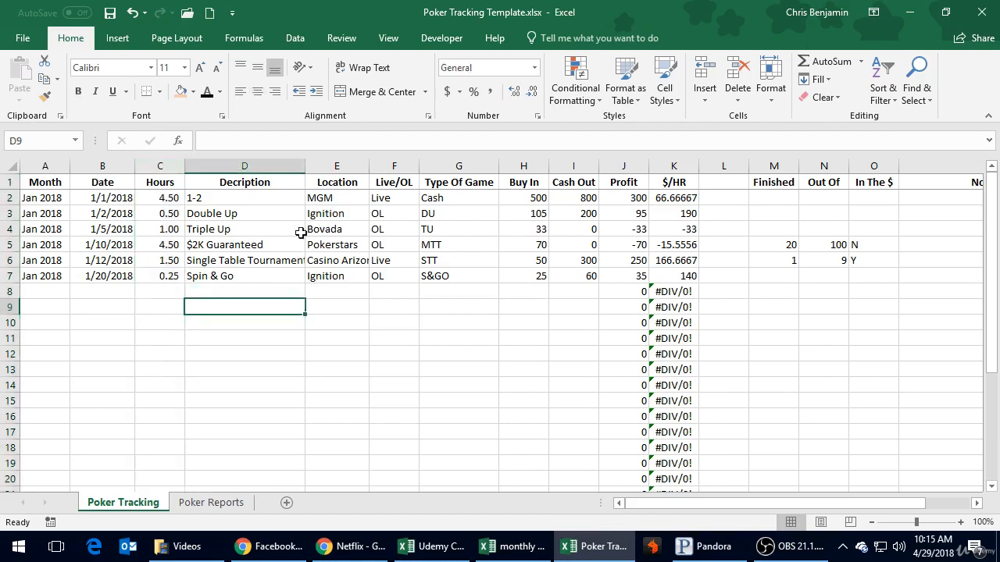
# Widen the Decription column D and autofit the Location column E so their entries fit
pyautogui.moveTo(305, 166); pyautogui.dragTo(313, 166)
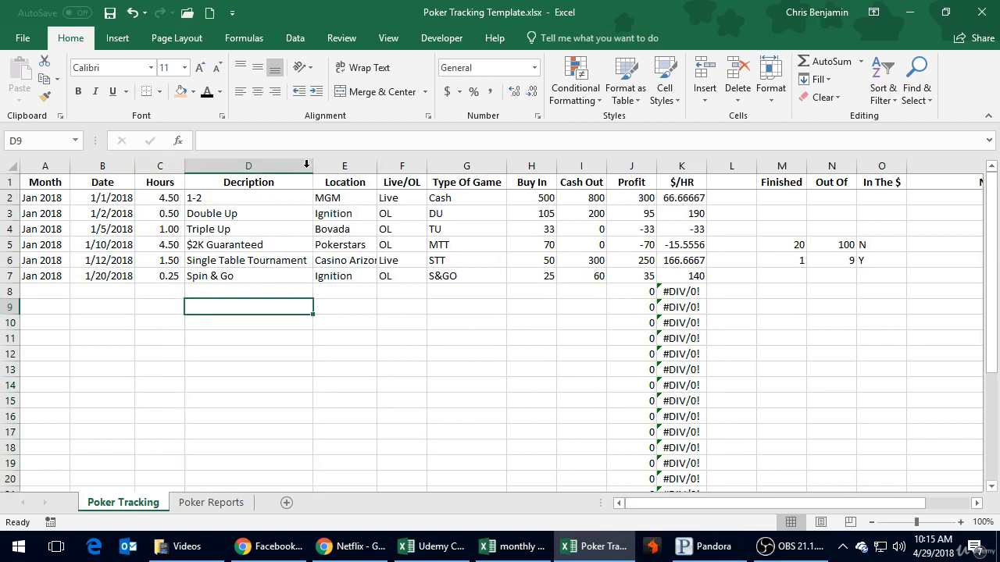
pyautogui.doubleClick(377, 166)
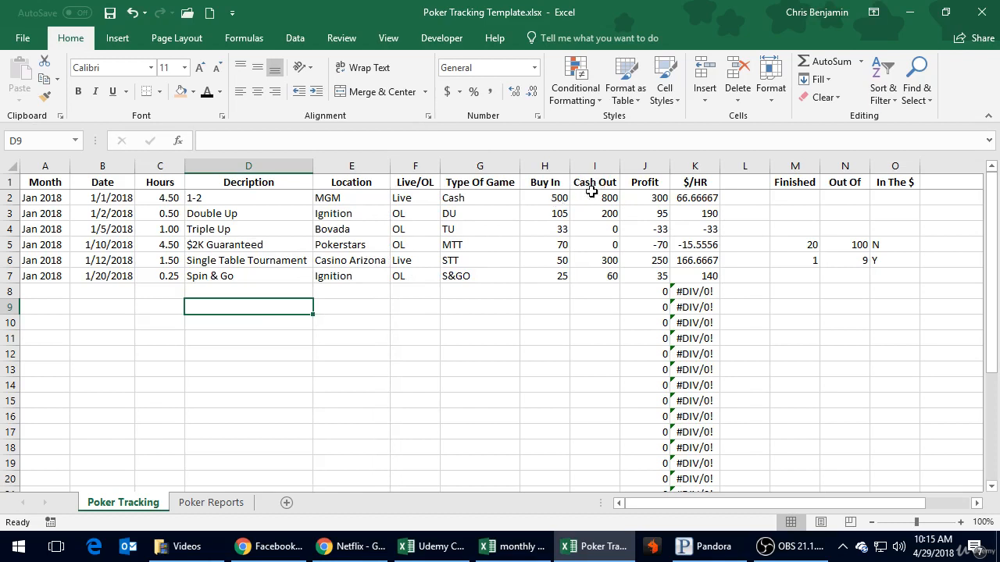
# Apply the dollar Accounting format to columns H through K, covering Buy In, Cash Out, Profit and $/HR
pyautogui.click(554, 194)
pyautogui.click(655, 195)
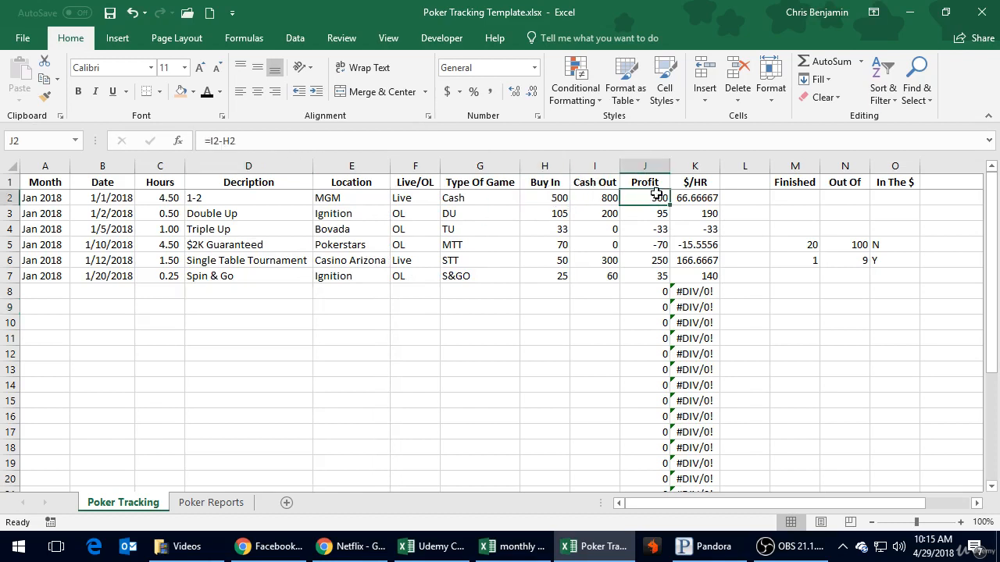
pyautogui.click(706, 194)
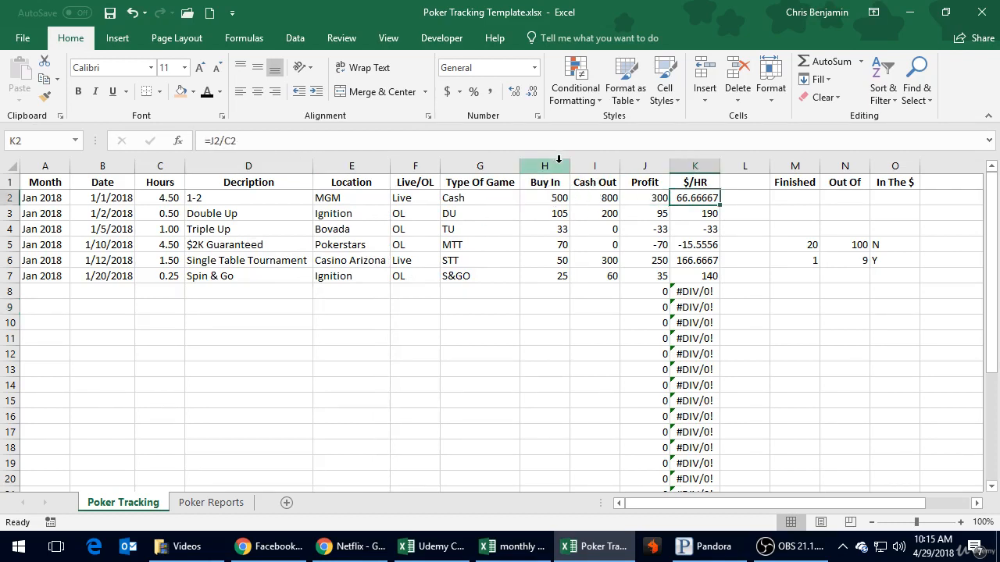
pyautogui.moveTo(554, 165); pyautogui.dragTo(704, 160)
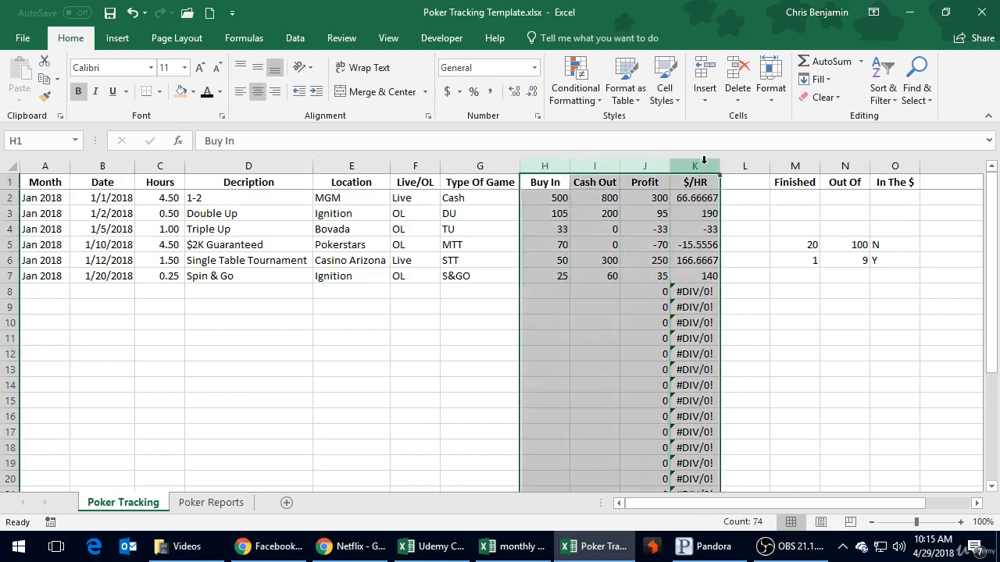
pyautogui.click(448, 92)
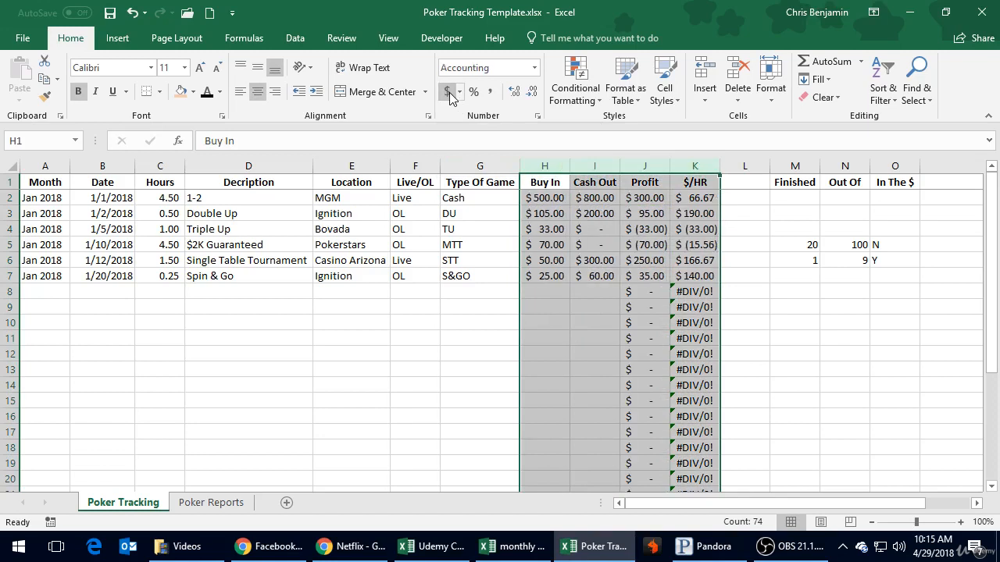
# Remove both decimal places from the Buy In, Cash Out, Profit and $/HR columns H through K, and save the workbook
pyautogui.click(602, 319)
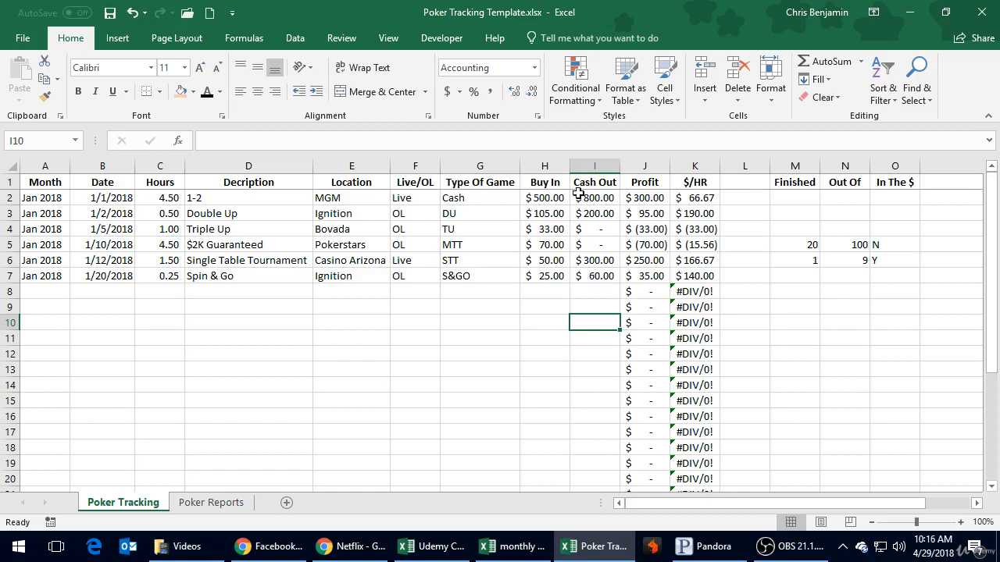
pyautogui.moveTo(546, 165); pyautogui.dragTo(696, 172)
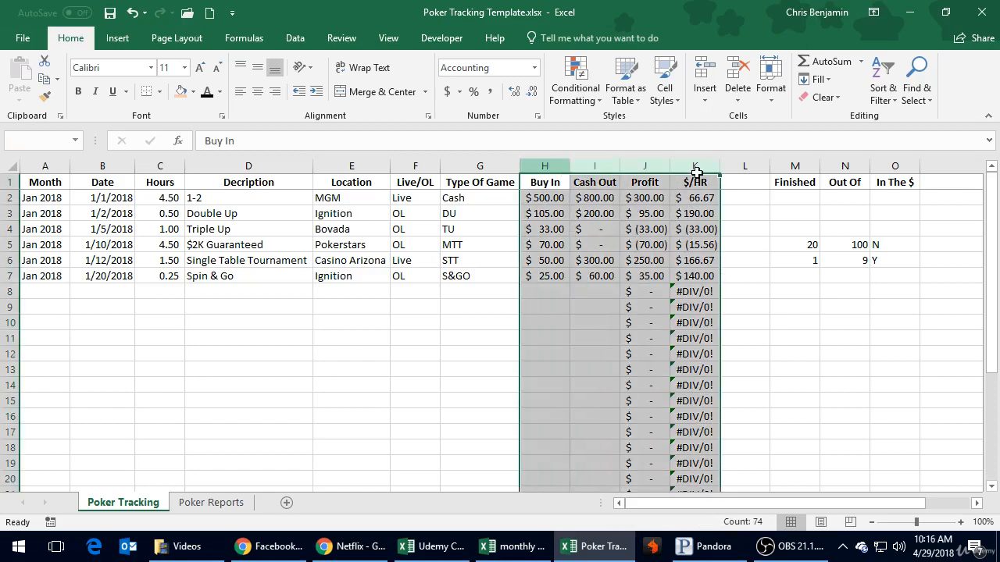
pyautogui.click(534, 97)
pyautogui.click(534, 97)
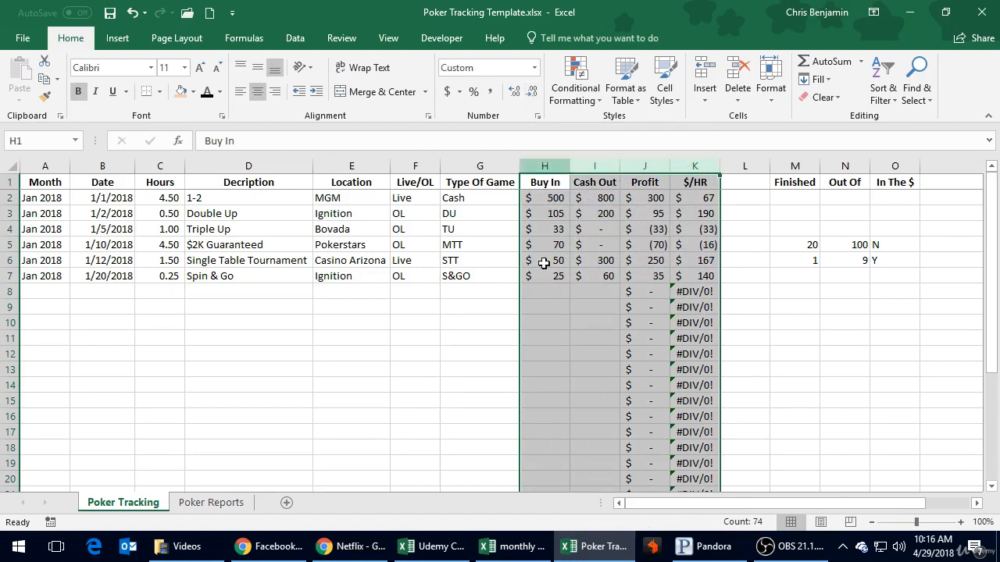
pyautogui.click(640, 307)
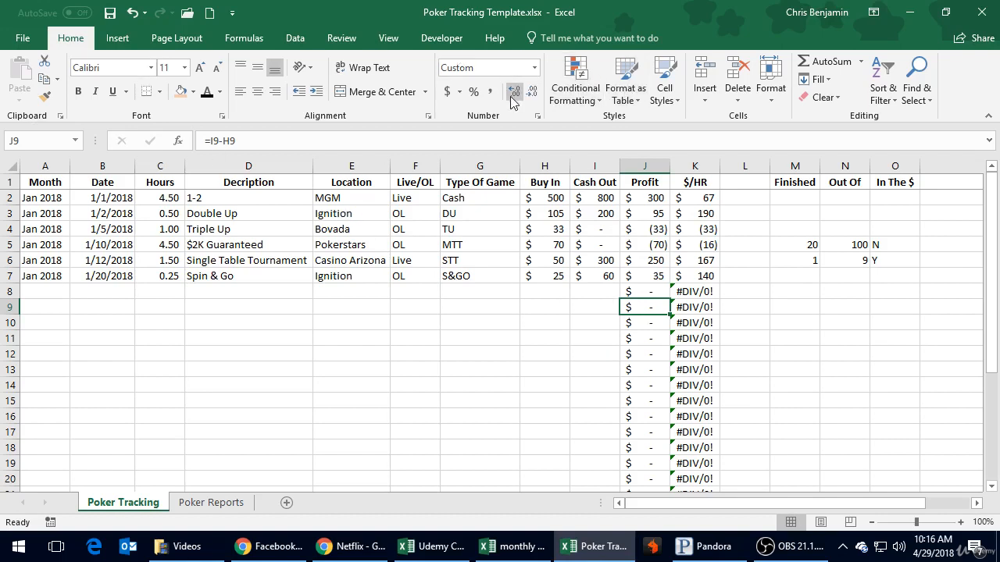
pyautogui.click(112, 14)
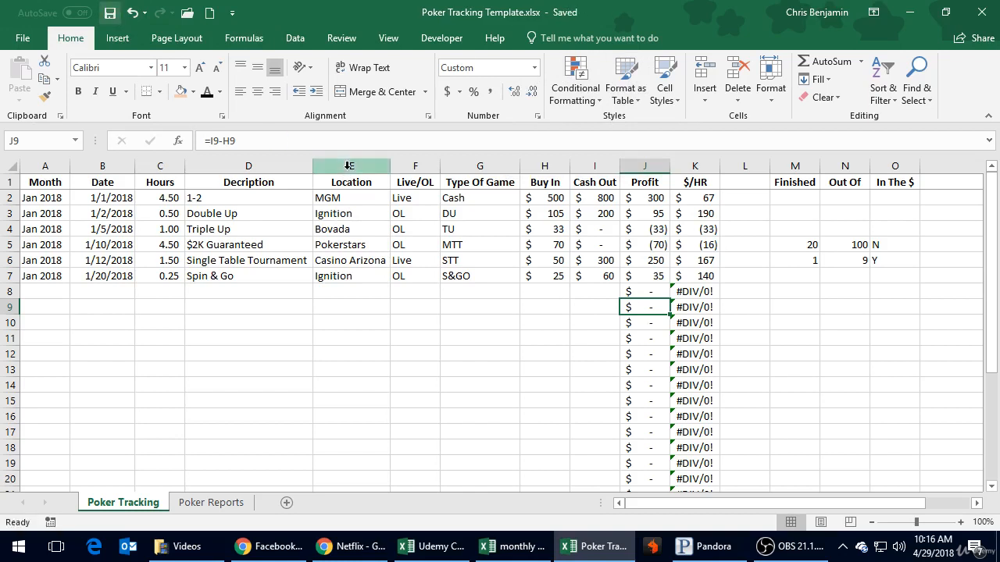
# Narrow the empty spacer column L between the $/HR and Finished columns so the Notes column moves closer
pyautogui.click(825, 236)
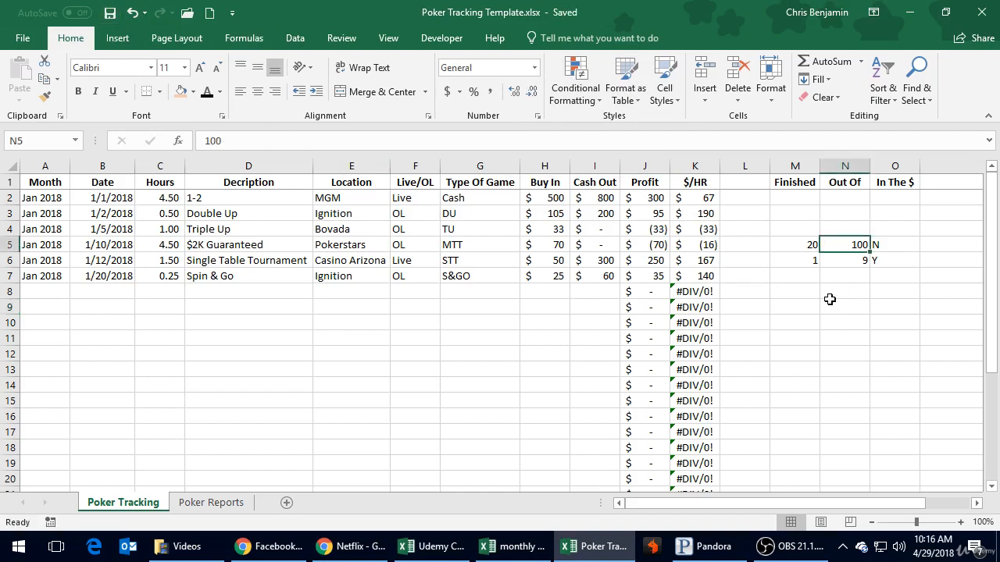
pyautogui.press('Right')
pyautogui.press('Right')
pyautogui.press('Left')
pyautogui.press('Left')
pyautogui.press('Left')
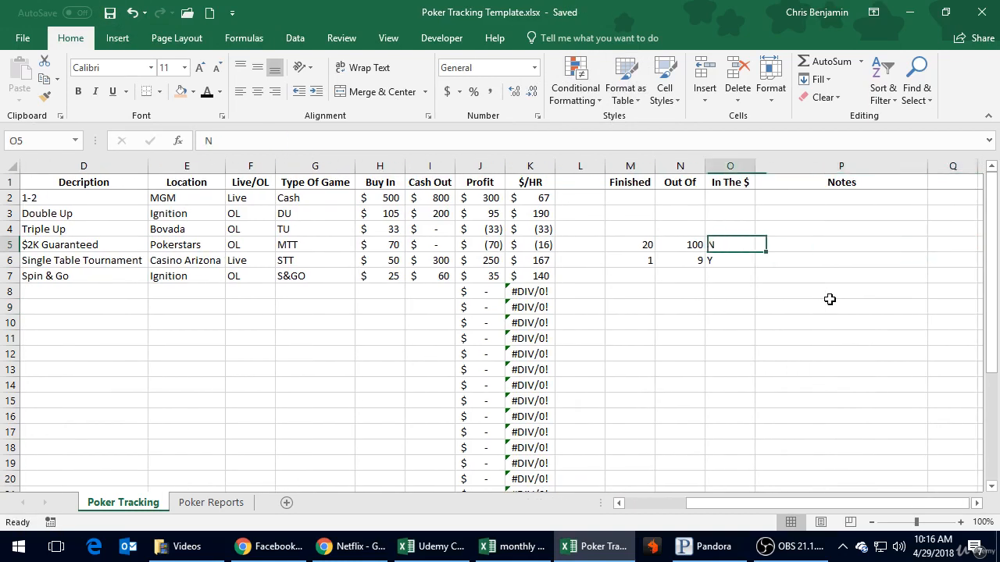
pyautogui.press('Home')
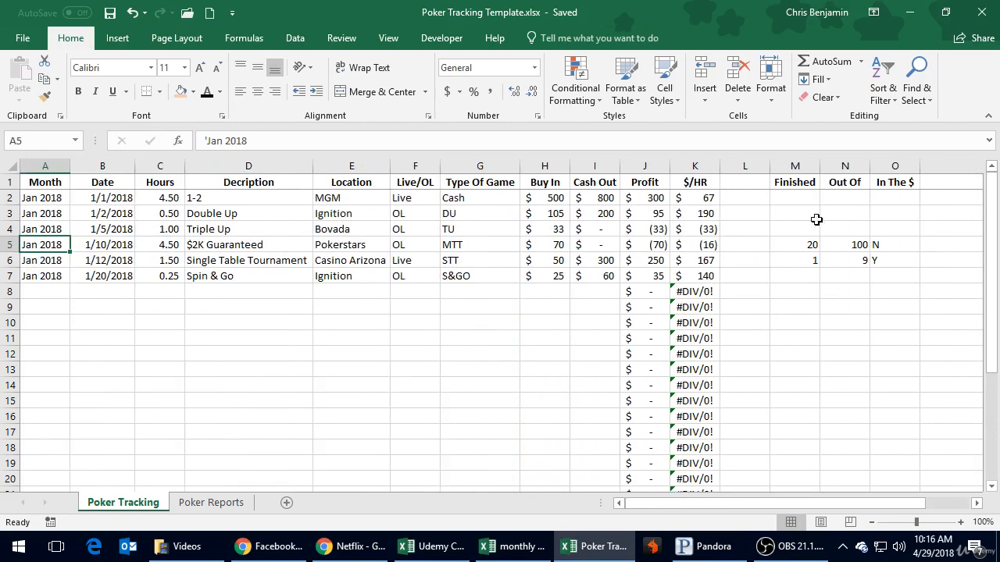
pyautogui.moveTo(769, 167); pyautogui.dragTo(741, 167)
pyautogui.click(921, 185)
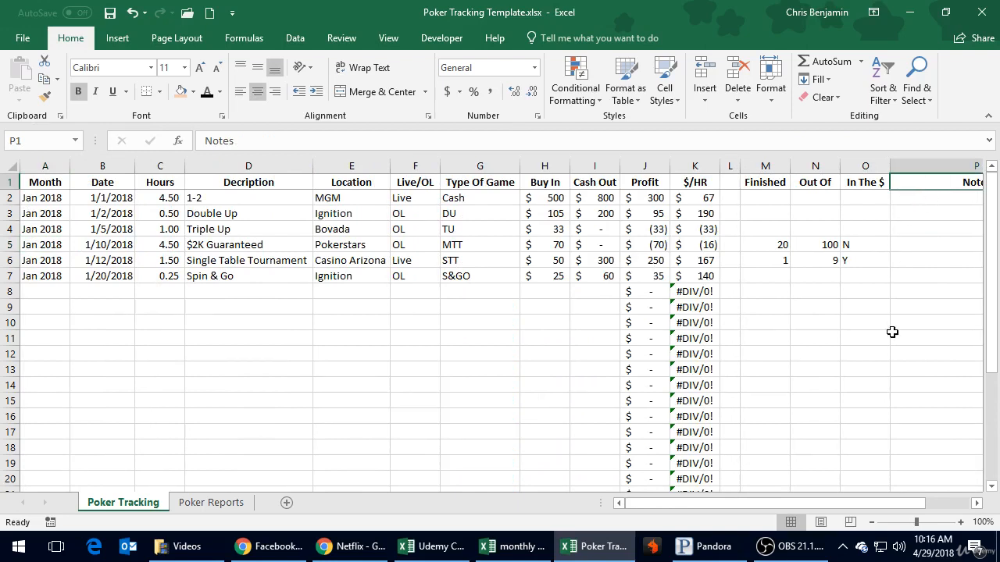
# Check the rows below the sample entries with the header row in view, and save the workbook
pyautogui.click(382, 292)
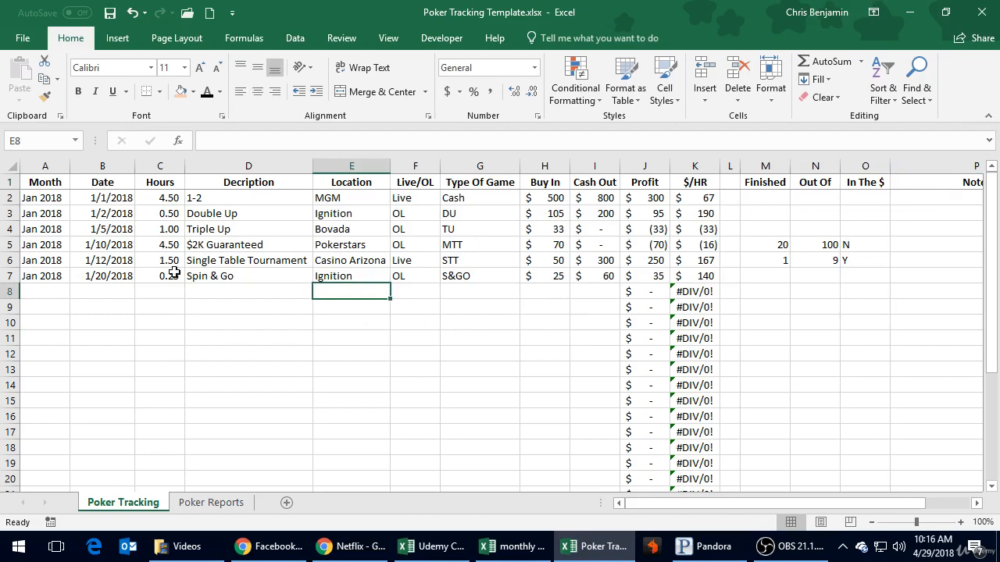
pyautogui.scroll(-8, 174, 273)
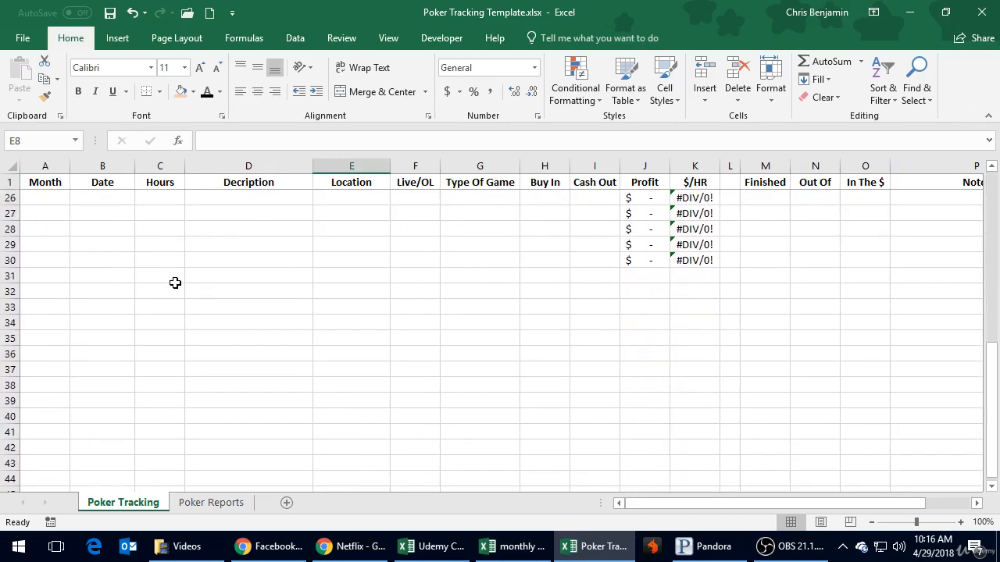
pyautogui.scroll(8, 170, 282)
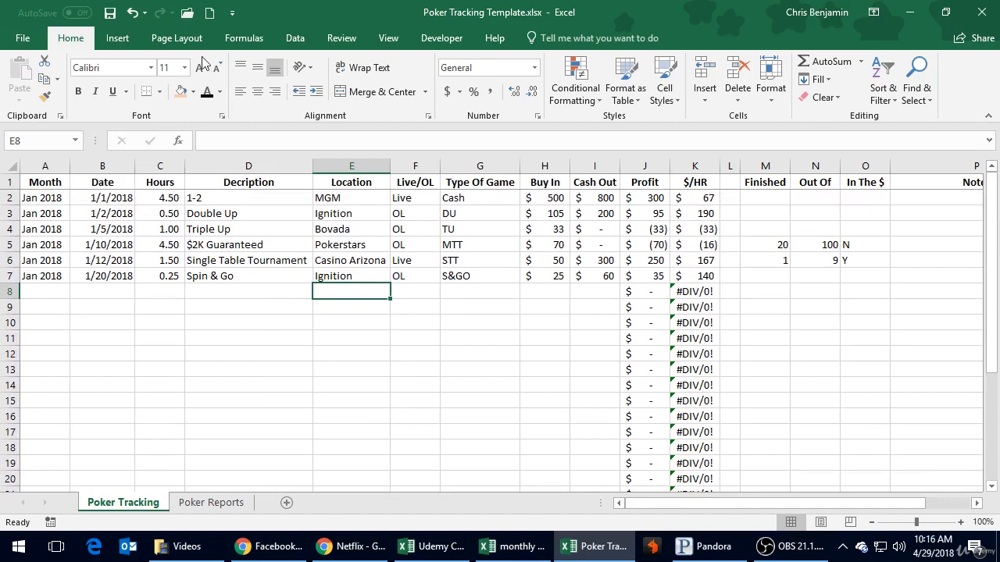
pyautogui.click(110, 13)
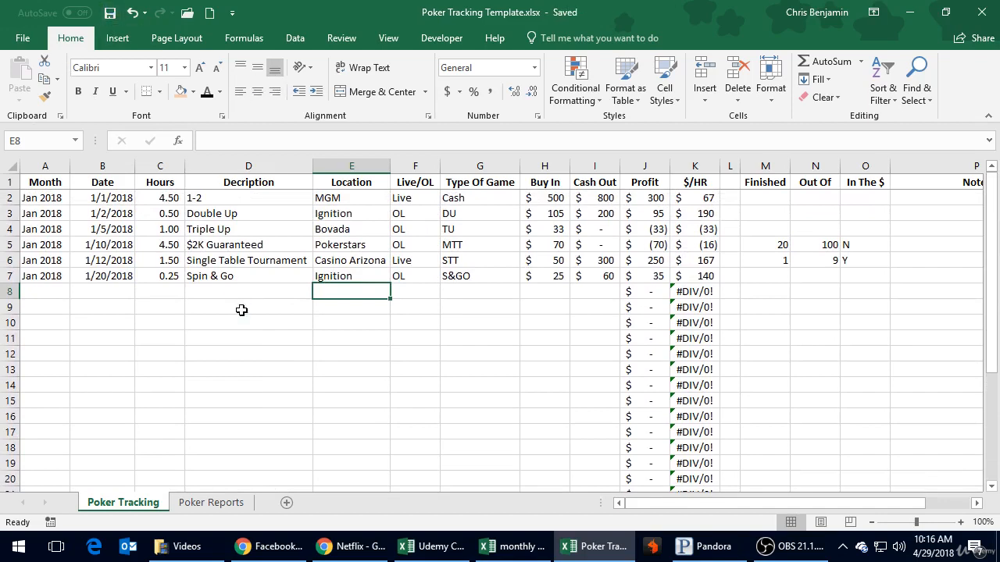